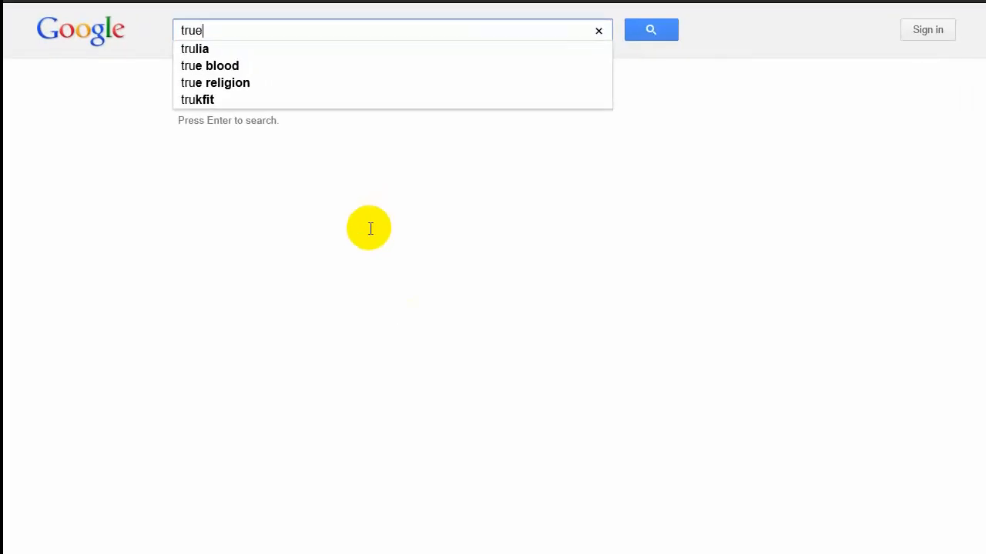
Search the web for truecrypt and save the Windows installer TrueCrypt Setup 7.1a.exe from its Downloads page
{"action": "type", "text": "t"}
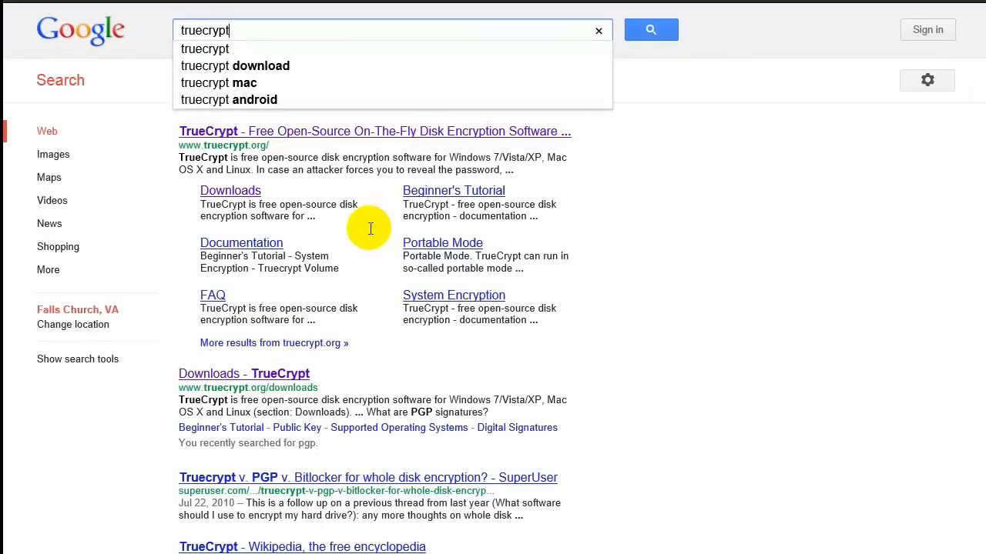
{"action": "key", "text": "Return"}
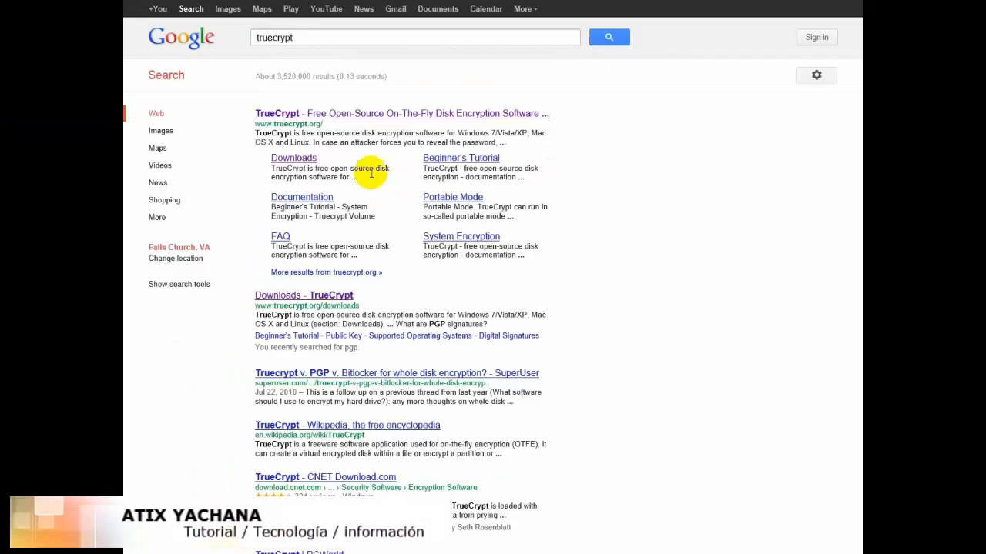
{"action": "left_click", "coordinate": [294, 159]}
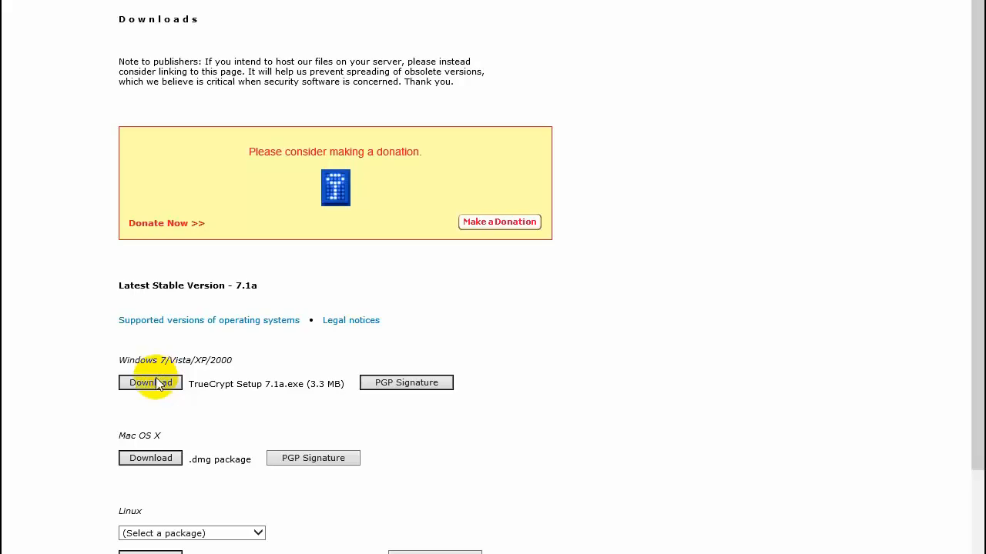
{"action": "left_click", "coordinate": [153, 389]}
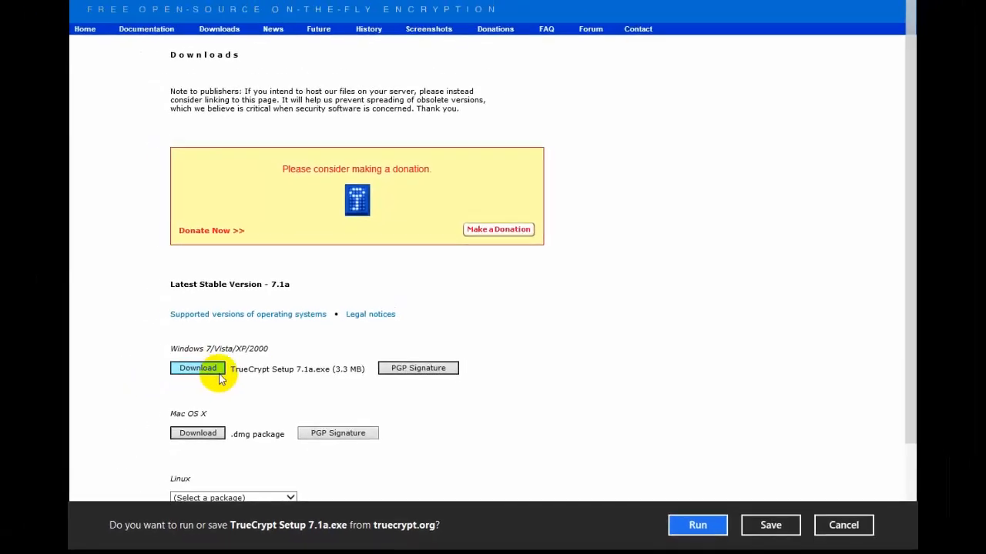
{"action": "left_click", "coordinate": [770, 524]}
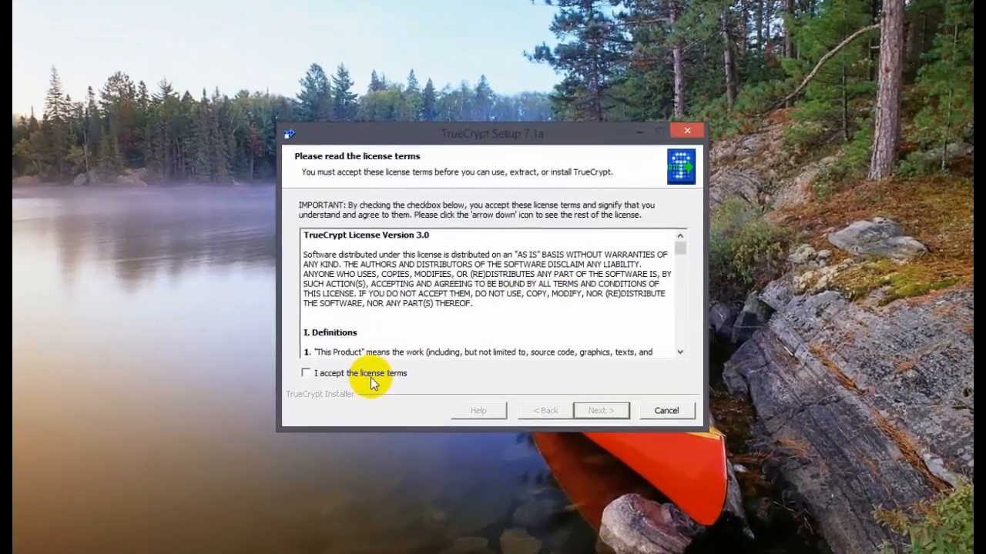
Accept the TrueCrypt license terms in the setup wizard and proceed with the Install mode
{"action": "left_click", "coordinate": [369, 378]}
{"action": "left_click", "coordinate": [610, 412]}
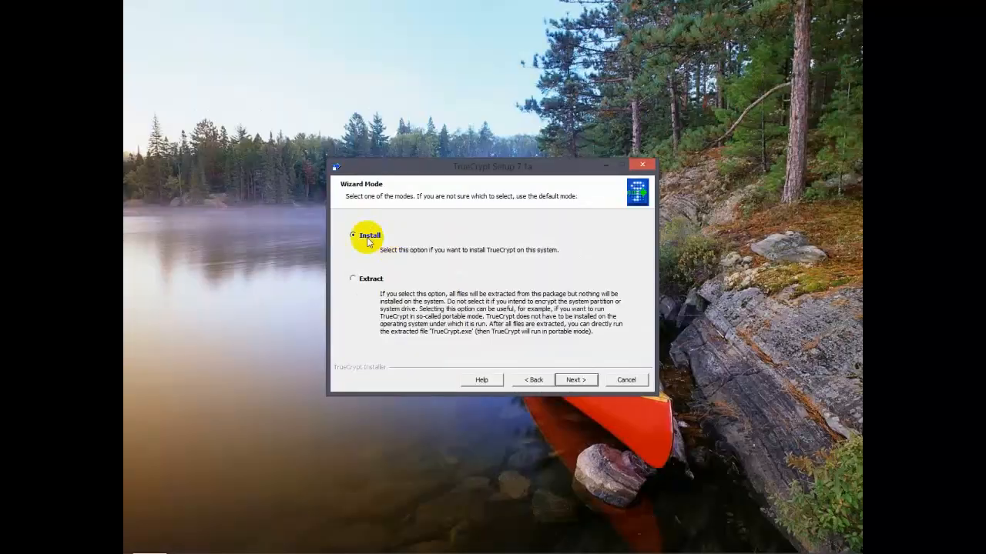
{"action": "left_click", "coordinate": [586, 383]}
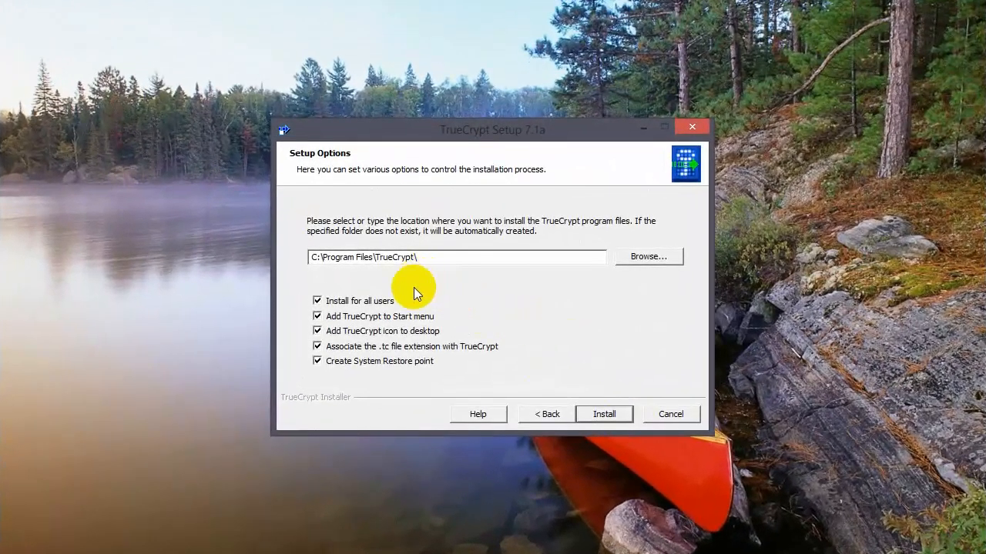
Turn off installing for all users, adding the desktop icon and creating a System Restore point in the setup options
{"action": "left_click", "coordinate": [319, 304]}
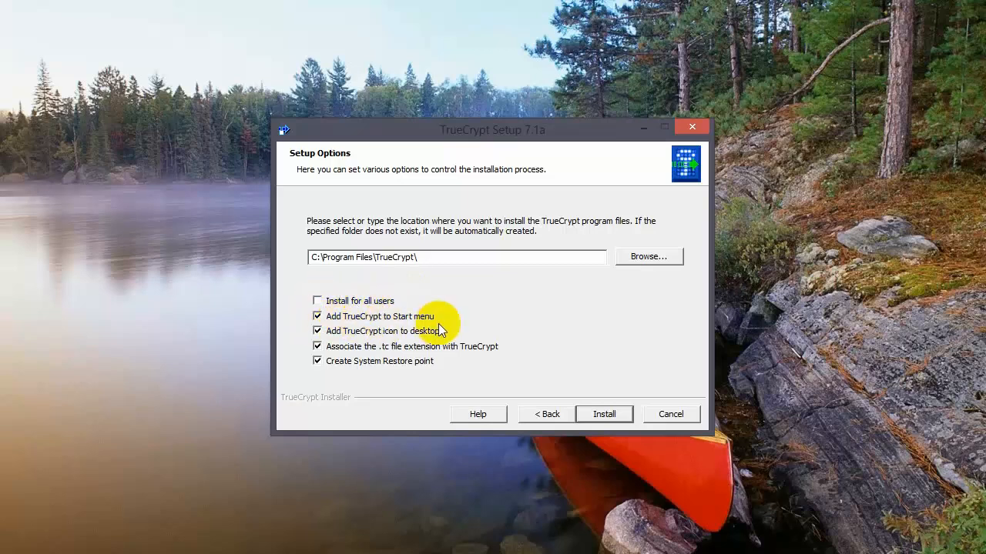
{"action": "left_click", "coordinate": [317, 332]}
{"action": "left_click", "coordinate": [318, 361]}
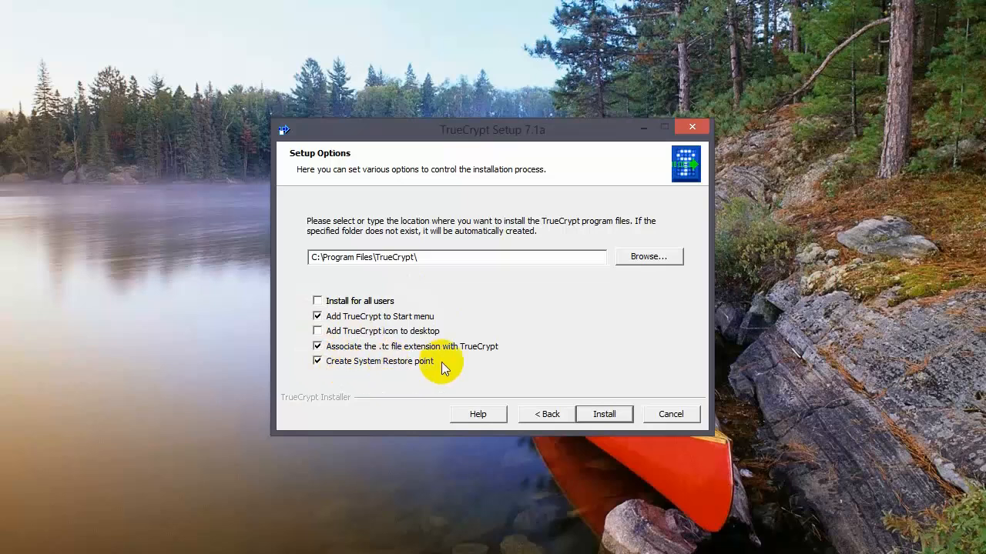
{"action": "left_click", "coordinate": [318, 362]}
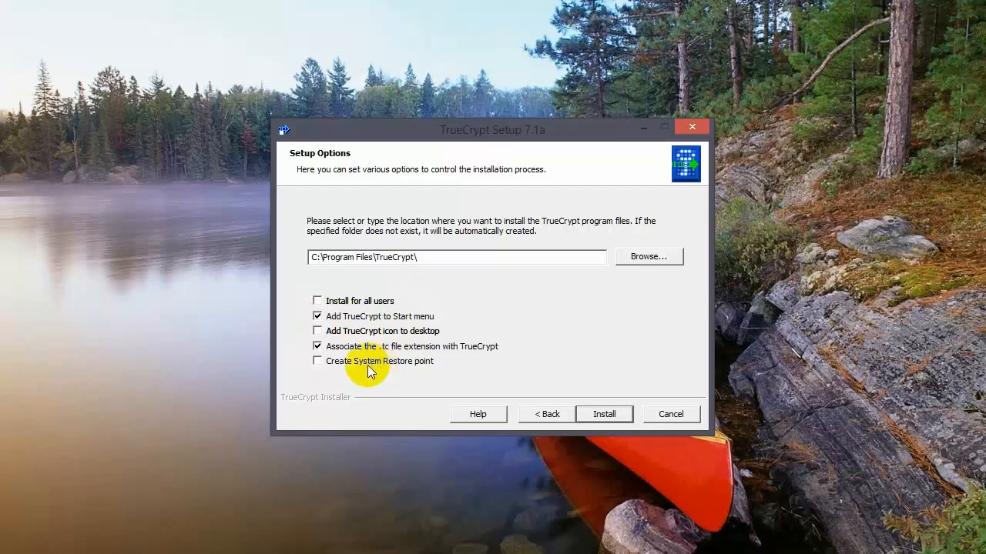
Install TrueCrypt with the chosen options and finish the setup wizard
{"action": "left_click", "coordinate": [603, 415]}
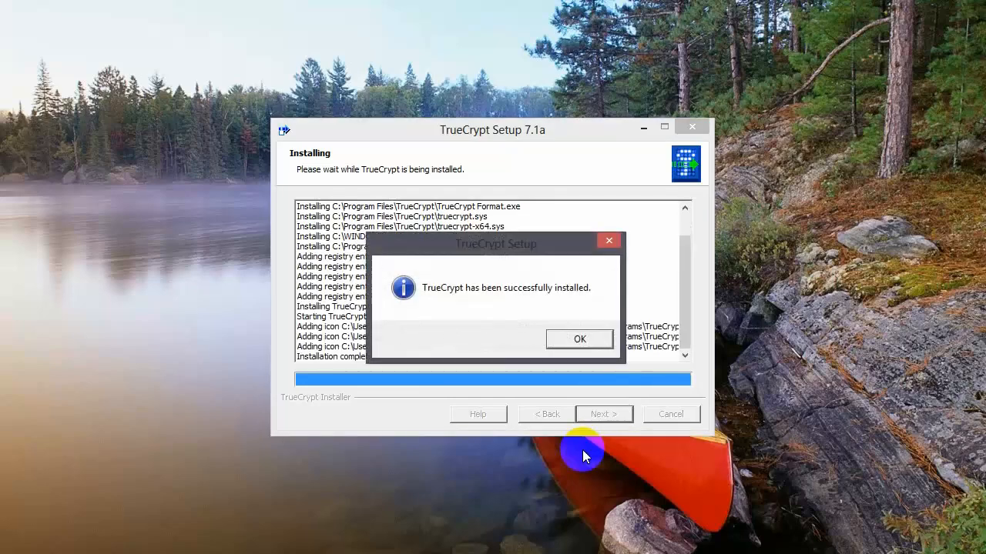
{"action": "left_click", "coordinate": [595, 339]}
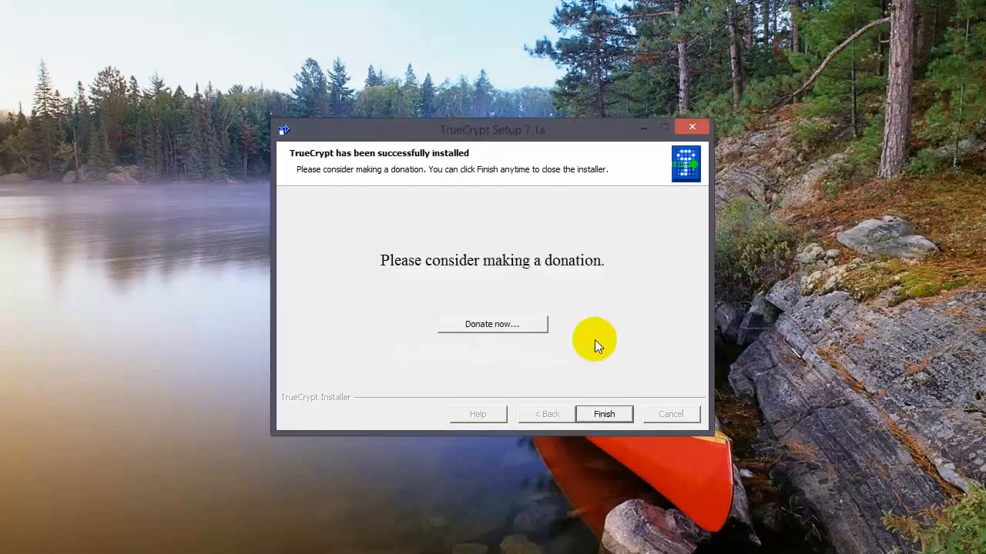
{"action": "left_click", "coordinate": [607, 418]}
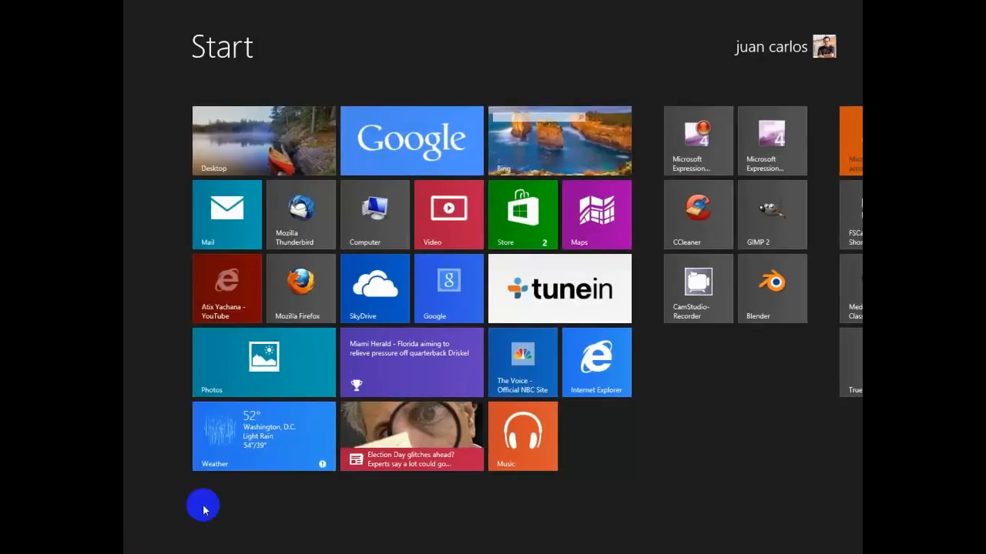
Find TrueCrypt among the apps on the Windows Start screen and launch it
{"action": "scroll", "coordinate": [573, 379], "scroll_direction": "right", "scroll_amount": 1}
{"action": "scroll", "coordinate": [573, 379], "scroll_direction": "right", "scroll_amount": 1}
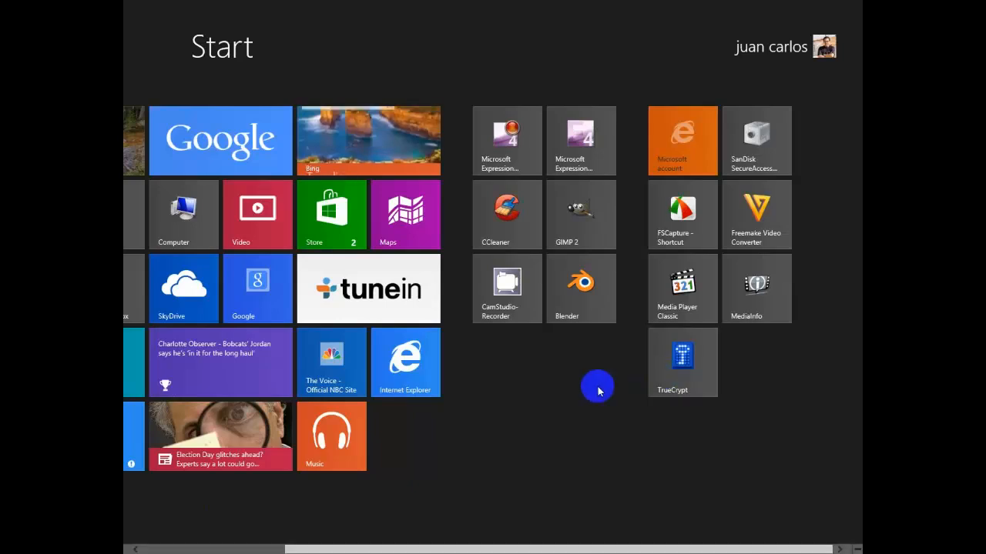
{"action": "scroll", "coordinate": [606, 390], "scroll_direction": "left", "scroll_amount": 2}
{"action": "scroll", "coordinate": [707, 385], "scroll_direction": "right", "scroll_amount": 2}
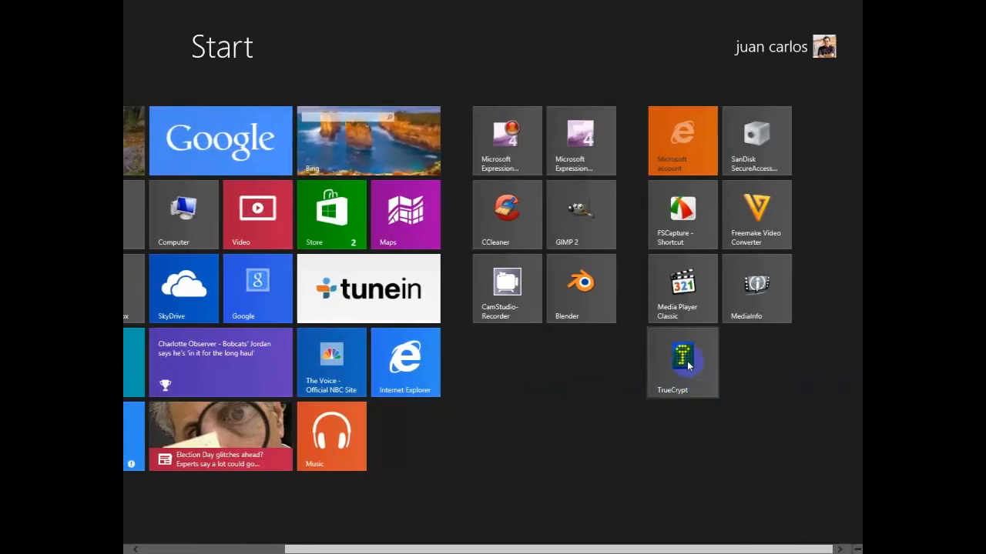
{"action": "scroll", "coordinate": [685, 361], "scroll_direction": "left", "scroll_amount": 2}
{"action": "scroll", "coordinate": [684, 363], "scroll_direction": "right", "scroll_amount": 1}
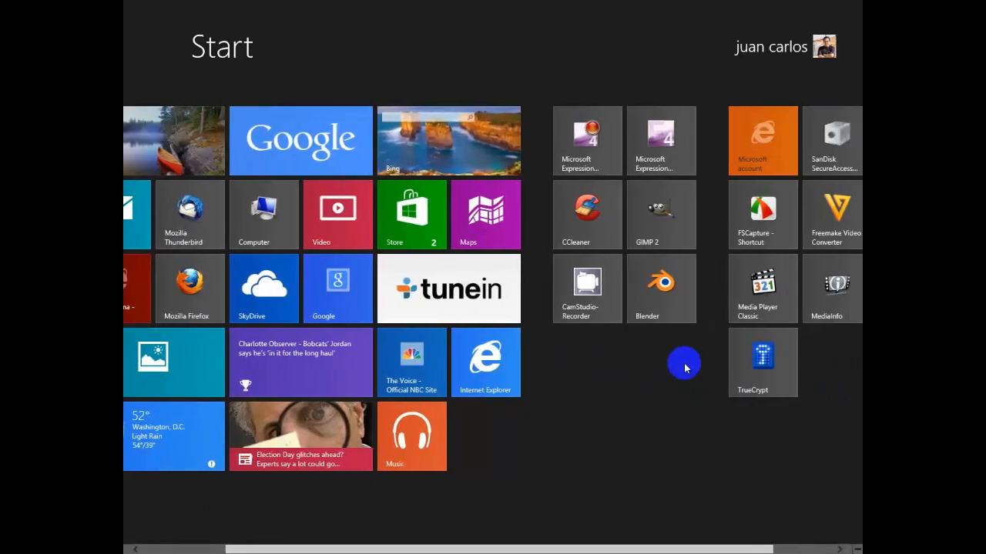
{"action": "left_click", "coordinate": [753, 365]}
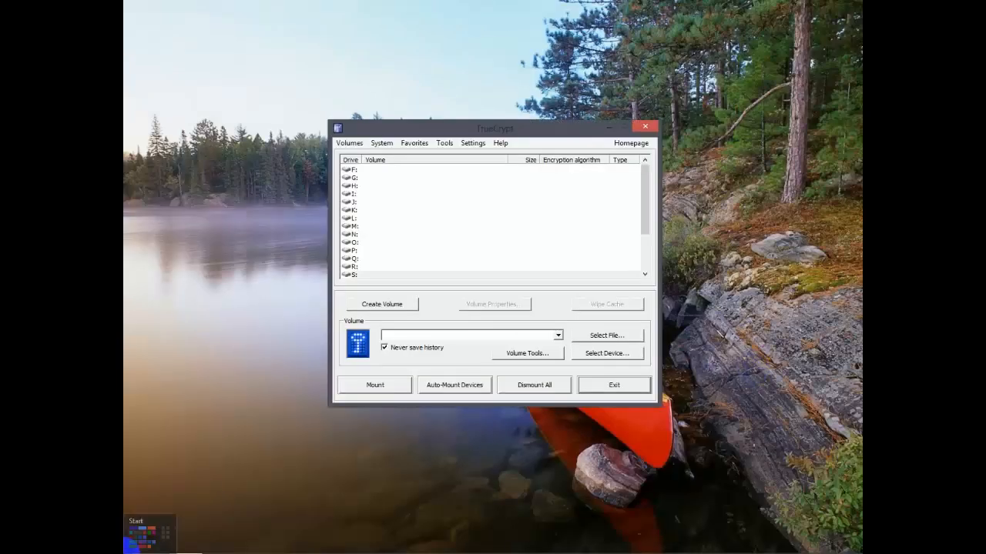
Switch to the Computer window from the Start screen and open Local Disk 2 (D:)
{"action": "left_click", "coordinate": [136, 545]}
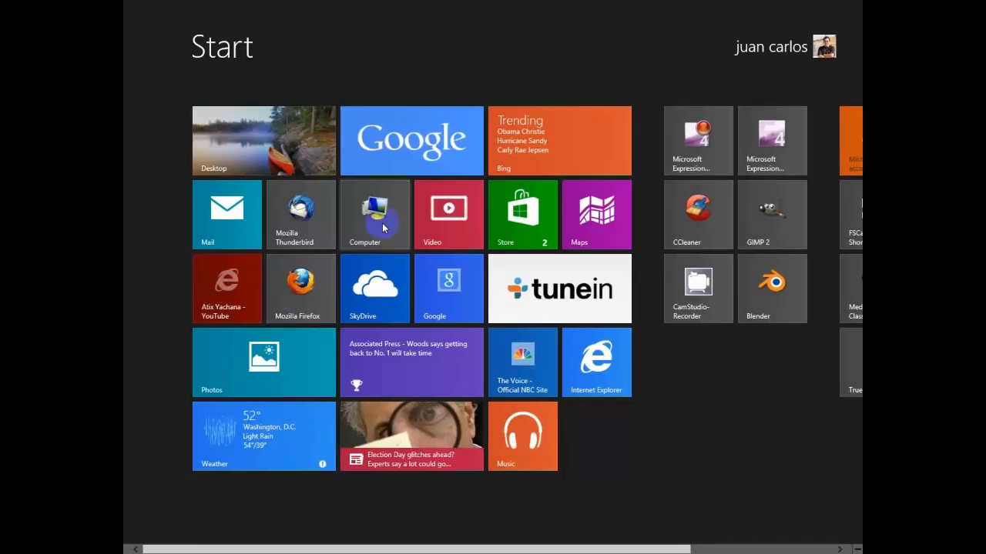
{"action": "left_click", "coordinate": [383, 227]}
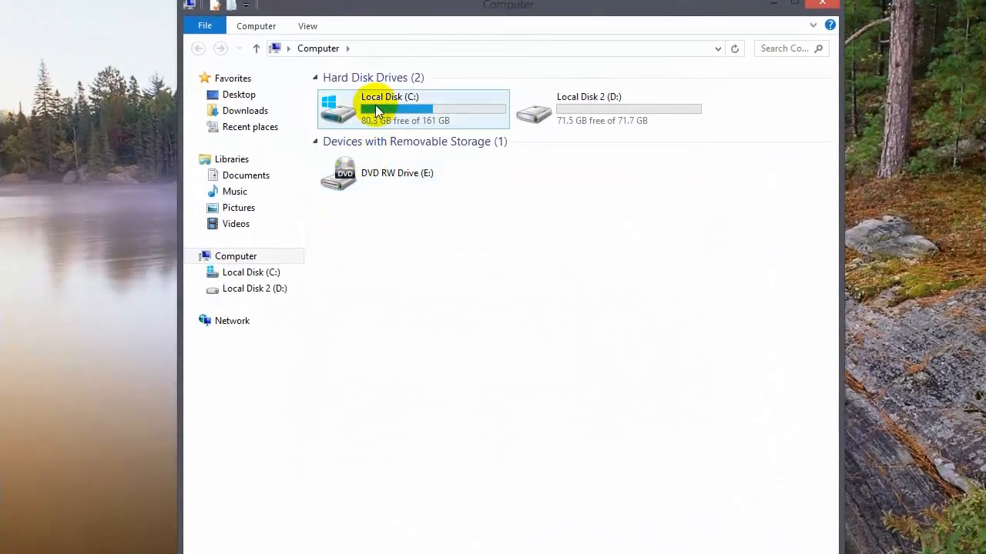
{"action": "left_click", "coordinate": [582, 112]}
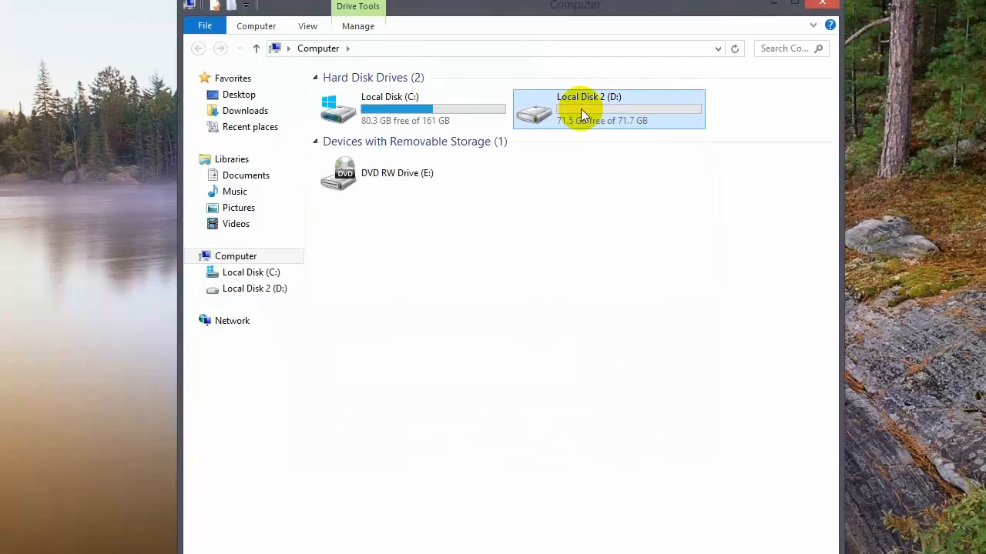
{"action": "double_click", "coordinate": [581, 109]}
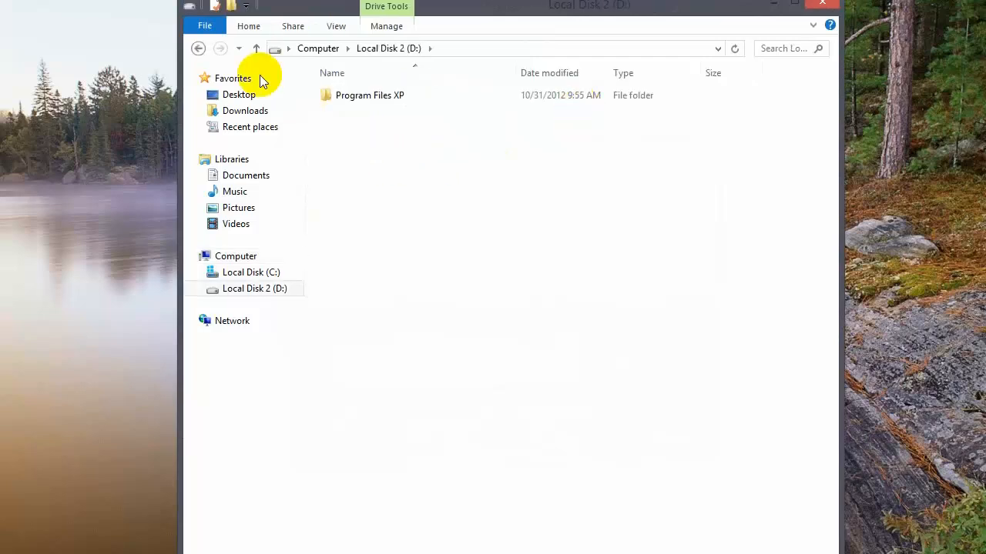
Create a new folder named securefiles on Local Disk 2 (D:) and open it
{"action": "right_click", "coordinate": [432, 162]}
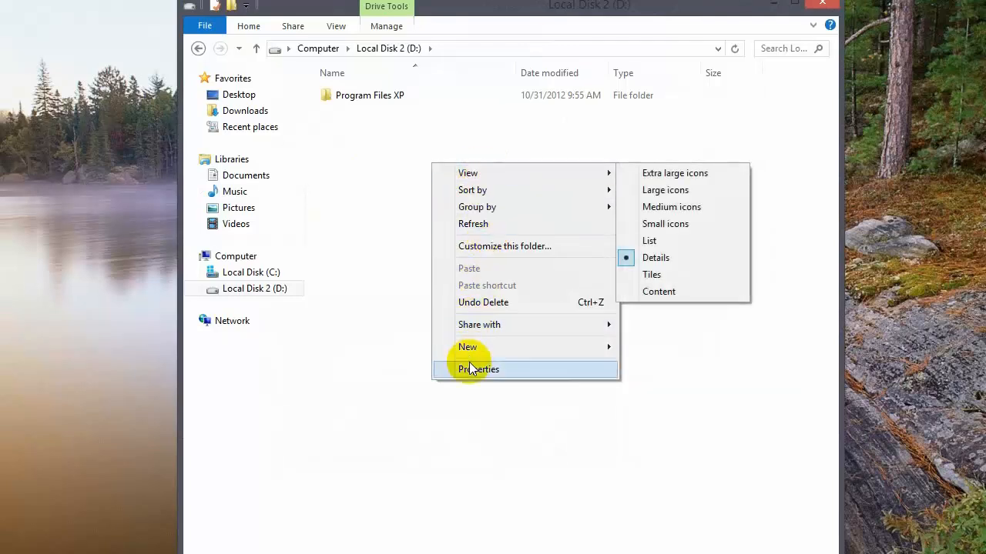
{"action": "mouse_move", "coordinate": [473, 347]}
{"action": "left_click", "coordinate": [653, 346]}
{"action": "type", "text": "secure"}
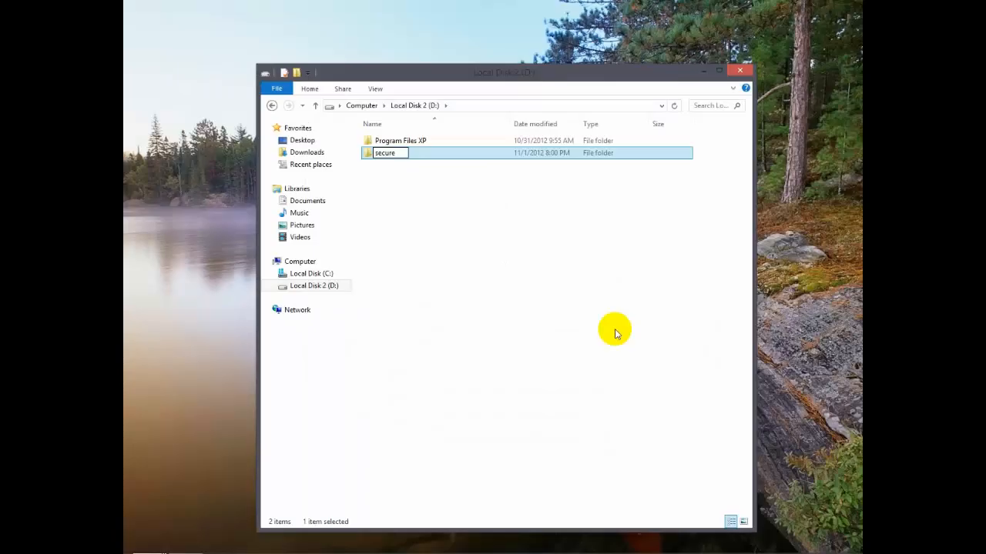
{"action": "type", "text": "files"}
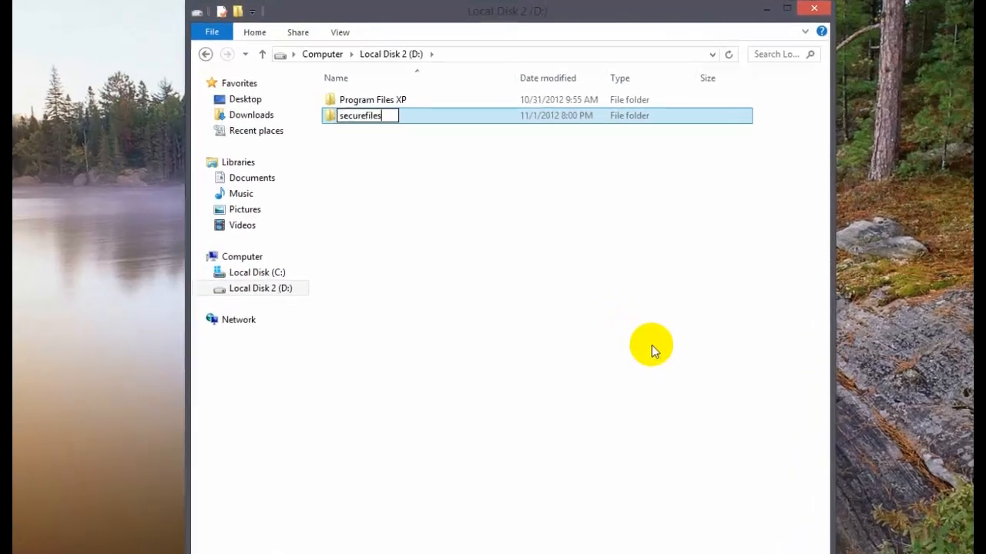
{"action": "left_click", "coordinate": [652, 345]}
{"action": "double_click", "coordinate": [359, 116]}
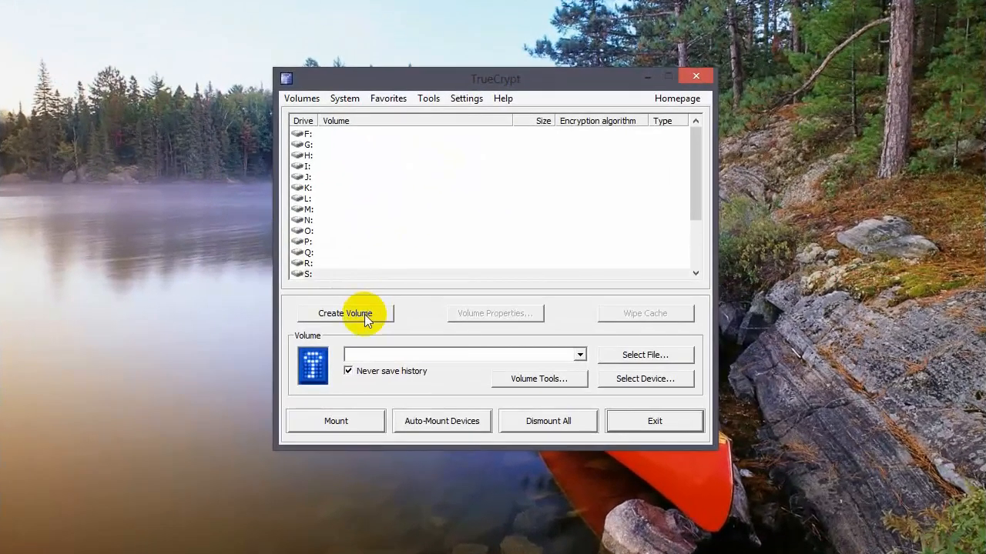
Start creating a new volume in TrueCrypt as an encrypted file container of the Standard TrueCrypt volume type
{"action": "left_click", "coordinate": [396, 305]}
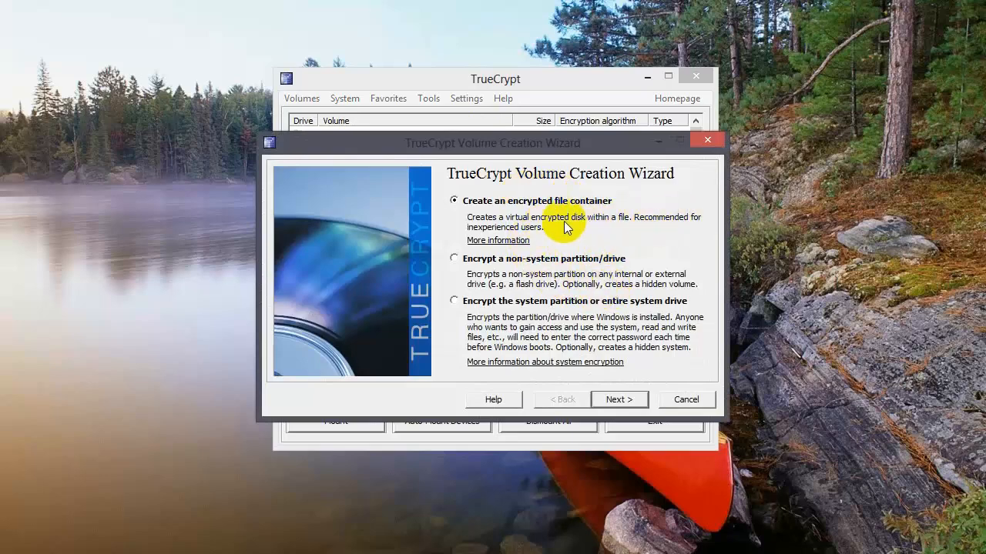
{"action": "left_click", "coordinate": [616, 400]}
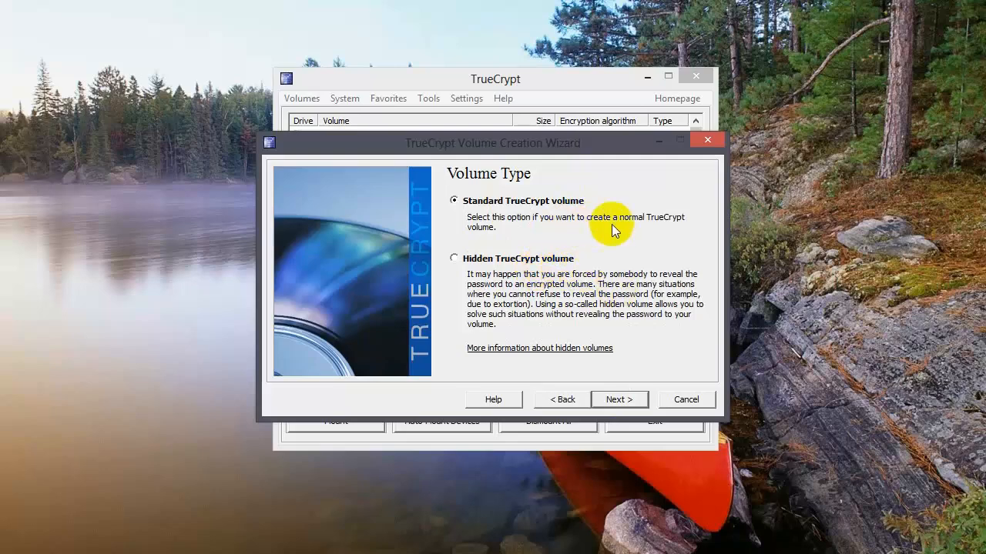
{"action": "left_click", "coordinate": [620, 400]}
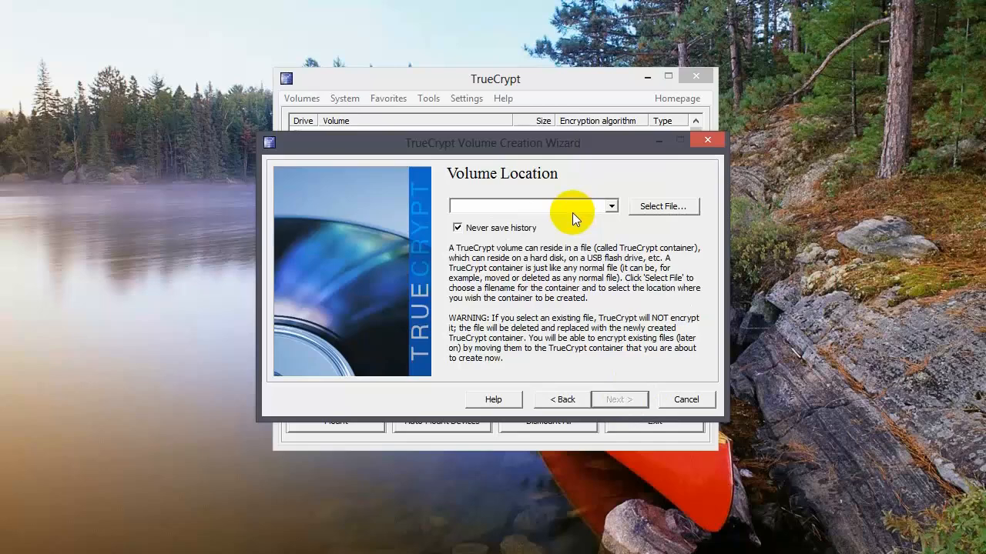
Set the volume location to a file named pictures in the securefiles folder on drive D: and accept it
{"action": "left_click", "coordinate": [654, 210]}
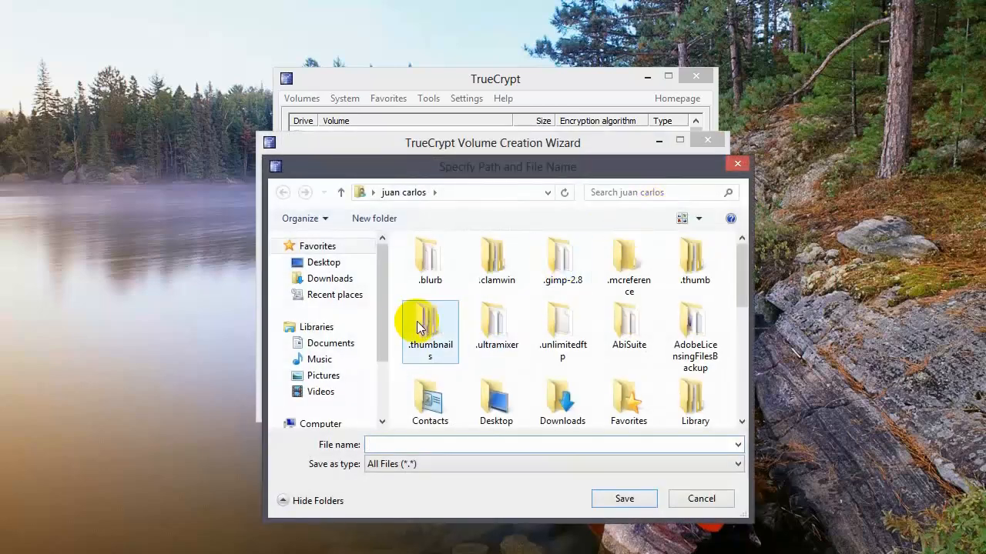
{"action": "scroll", "coordinate": [381, 354], "scroll_direction": "down", "scroll_amount": 2}
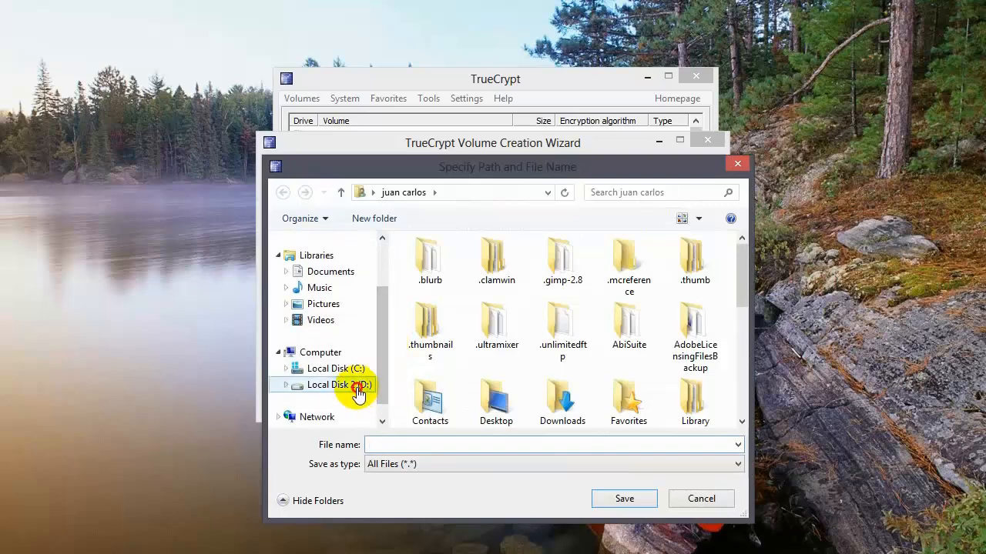
{"action": "left_click", "coordinate": [356, 389]}
{"action": "double_click", "coordinate": [457, 280]}
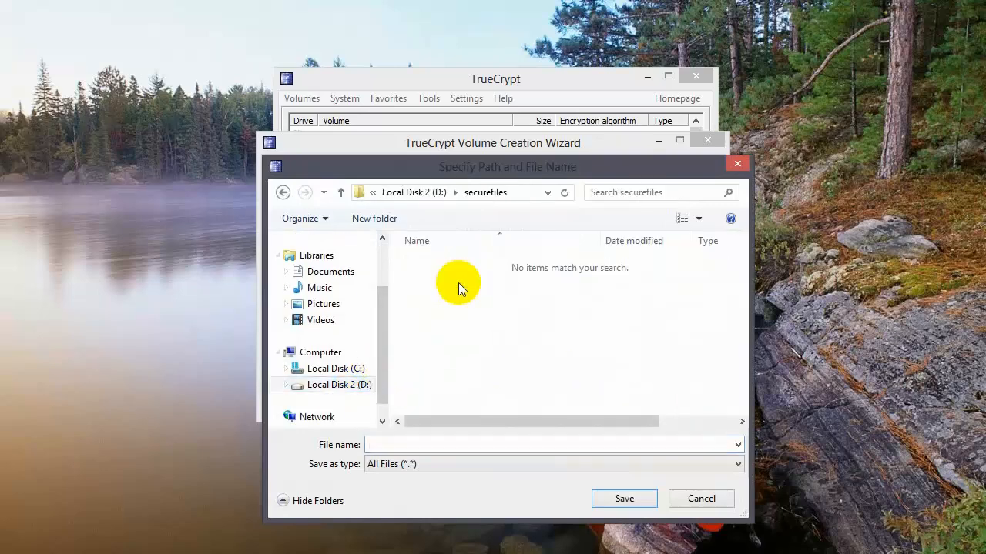
{"action": "left_click", "coordinate": [430, 444]}
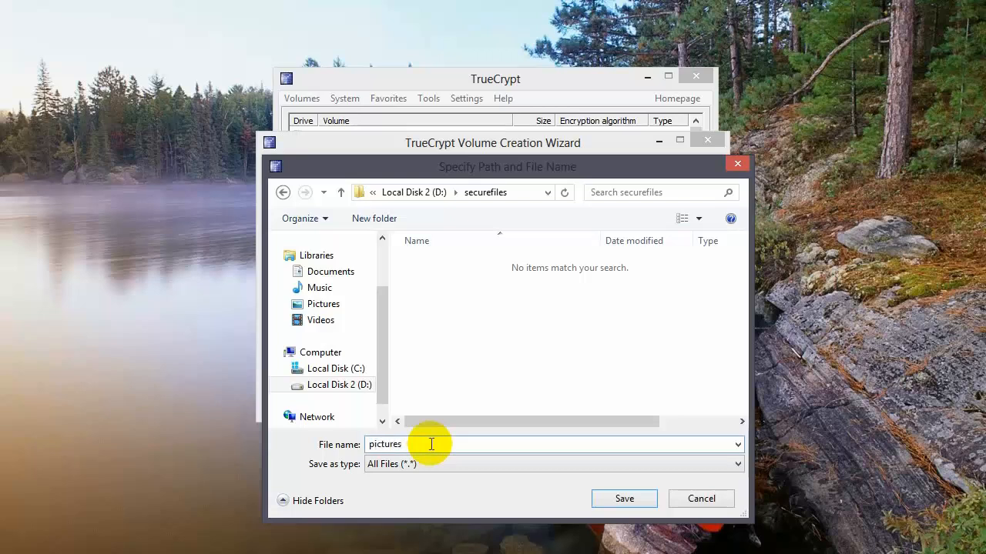
{"action": "left_click", "coordinate": [643, 503]}
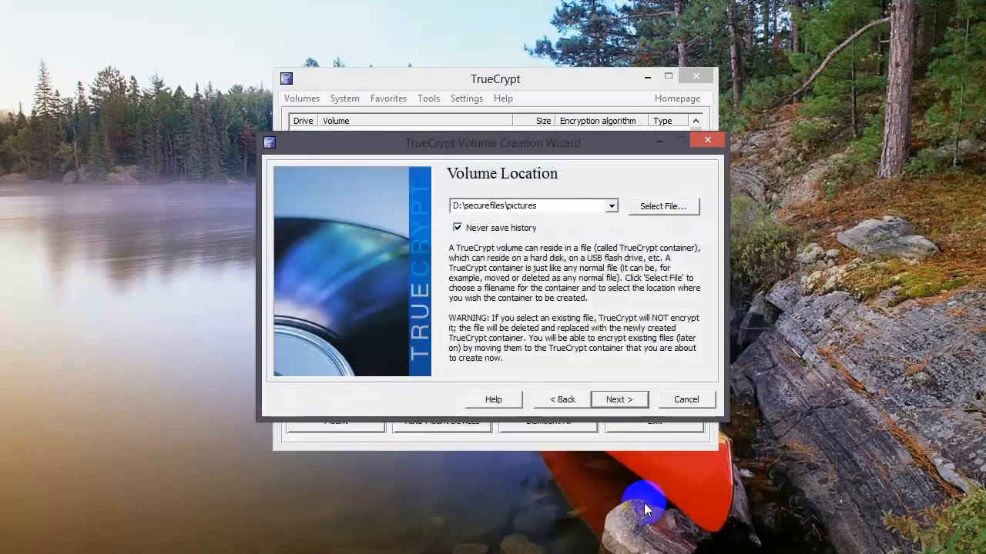
{"action": "left_click", "coordinate": [619, 400]}
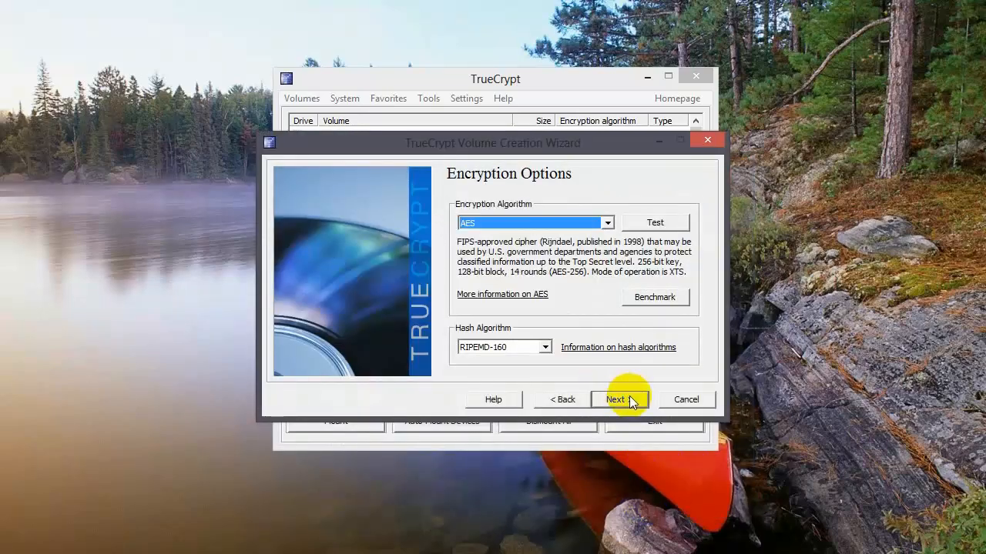
Try Serpent as the encryption algorithm for the volume, and set it back to AES
{"action": "left_click", "coordinate": [565, 223]}
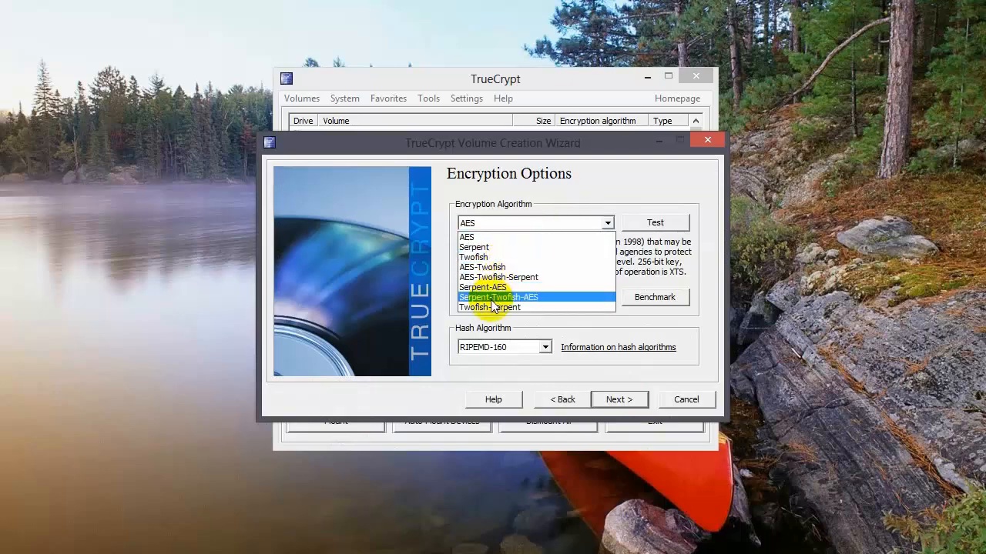
{"action": "left_click", "coordinate": [482, 248]}
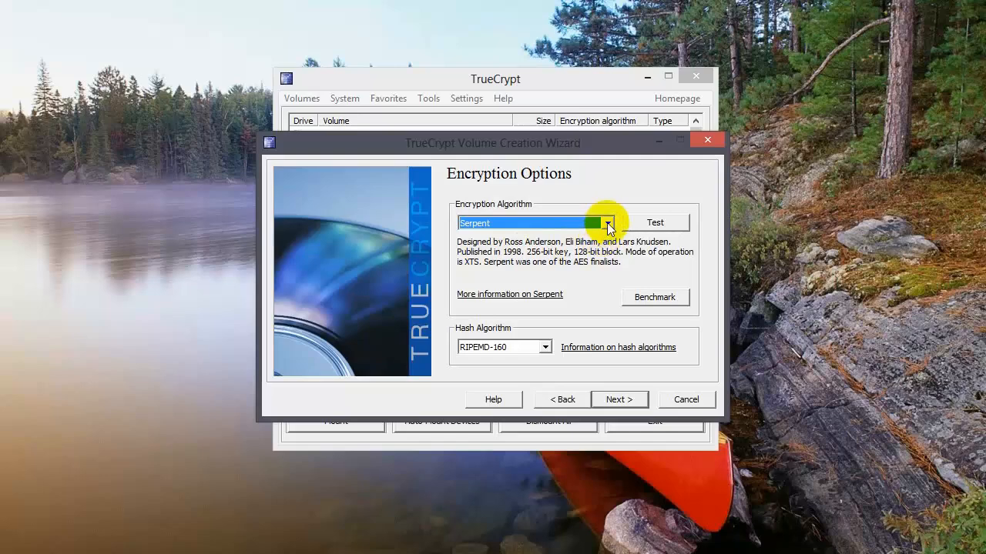
{"action": "left_click", "coordinate": [608, 224]}
{"action": "left_click", "coordinate": [553, 244]}
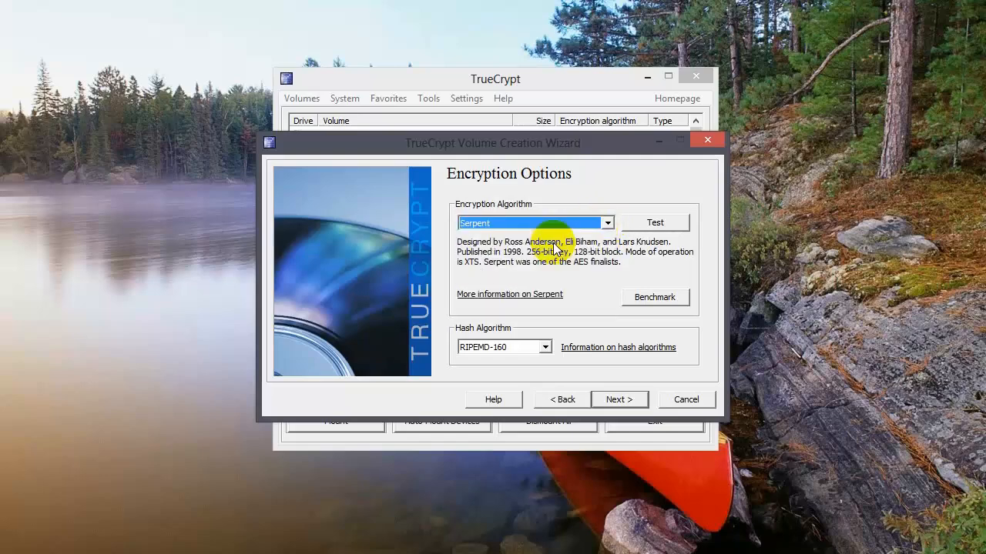
{"action": "left_click", "coordinate": [571, 225]}
{"action": "left_click", "coordinate": [504, 233]}
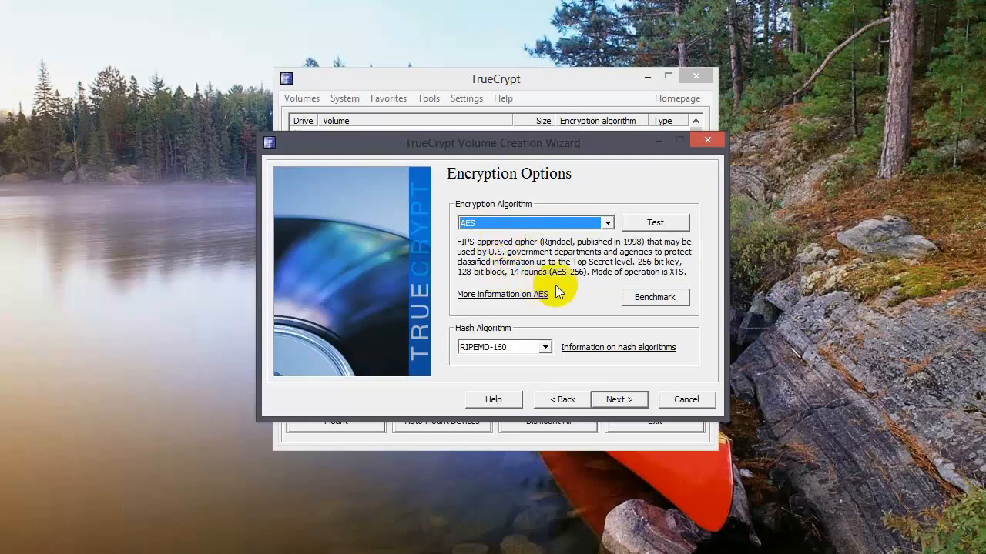
Keep RIPEMD-160 as the hash algorithm, accept the encryption options, and set the volume size to 2 MB
{"action": "left_click", "coordinate": [544, 348]}
{"action": "left_click", "coordinate": [545, 349]}
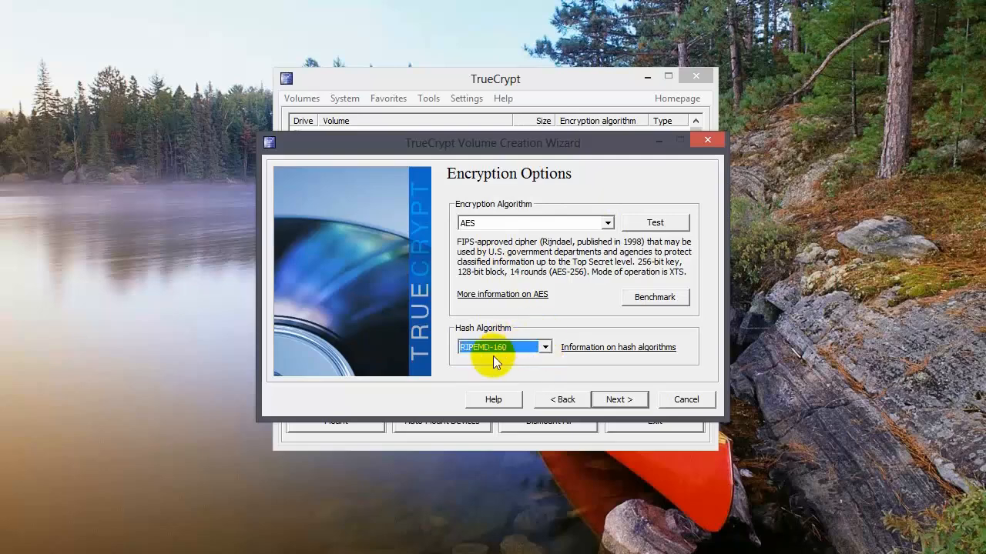
{"action": "left_click", "coordinate": [616, 400]}
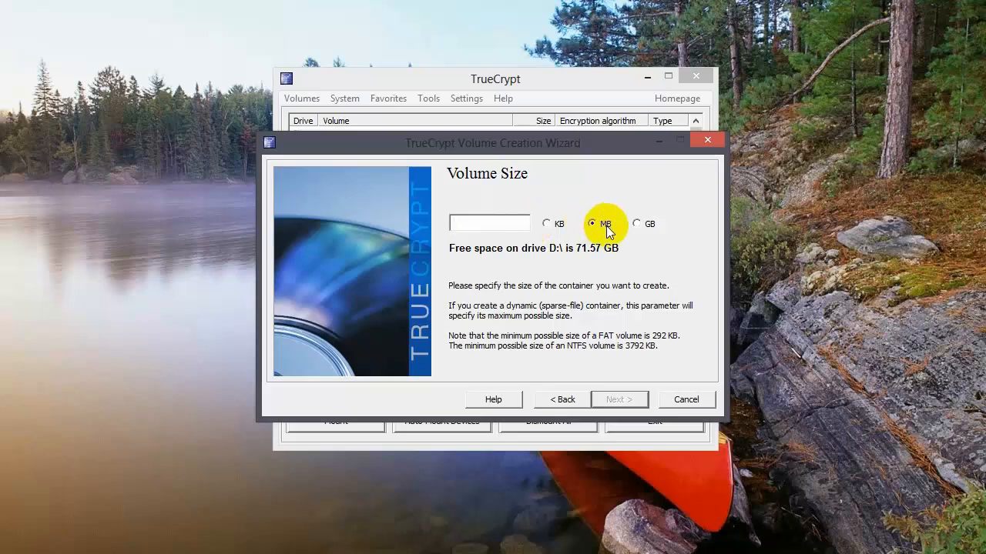
{"action": "type", "text": "2"}
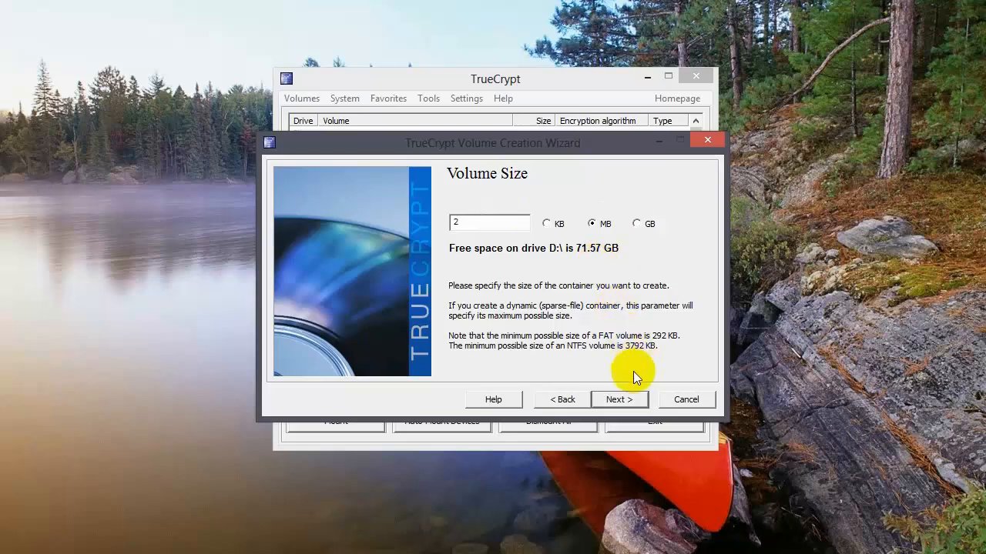
{"action": "left_click", "coordinate": [622, 401]}
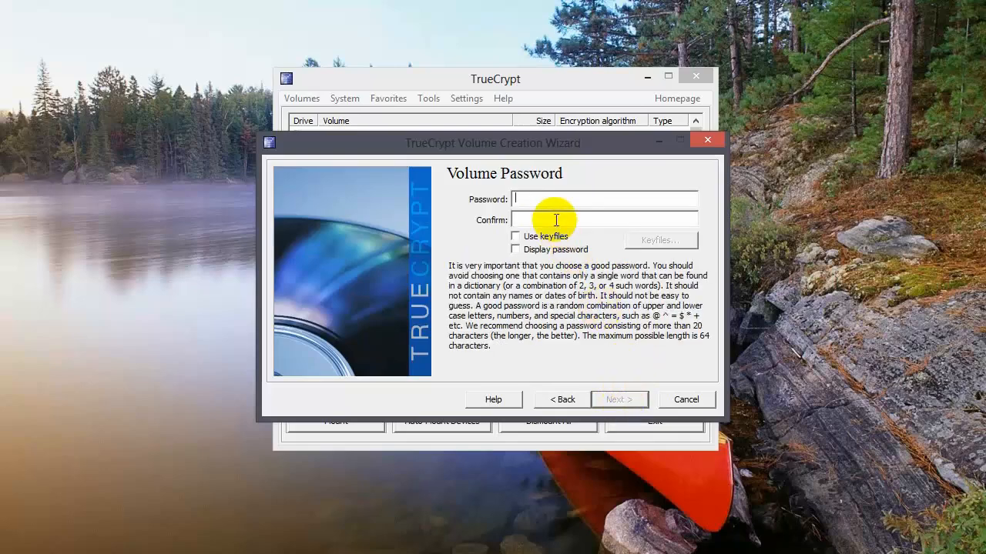
Enter and confirm the volume password, and agree to use a short password
{"action": "type", "text": "*****"}
{"action": "key", "text": "Tab"}
{"action": "type", "text": "*****"}
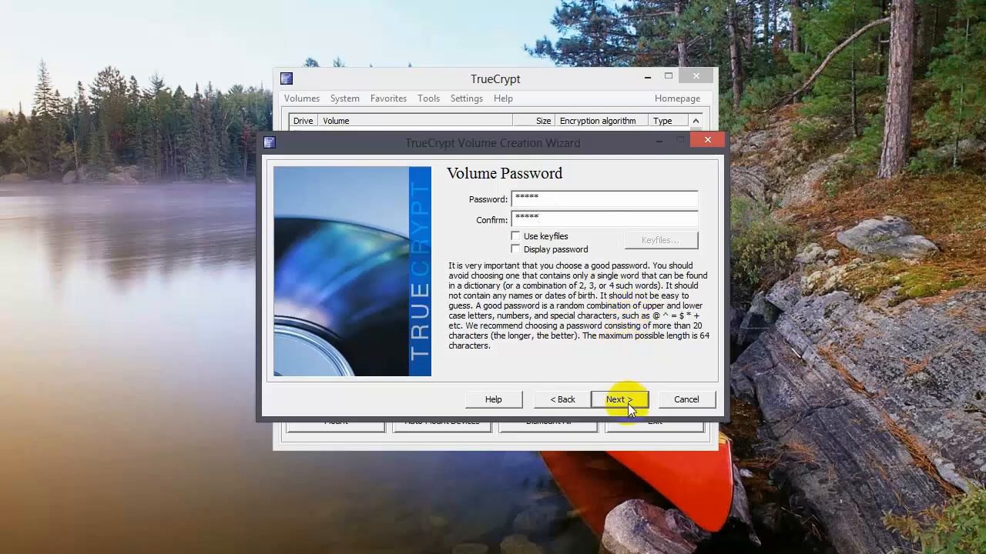
{"action": "left_click", "coordinate": [626, 401]}
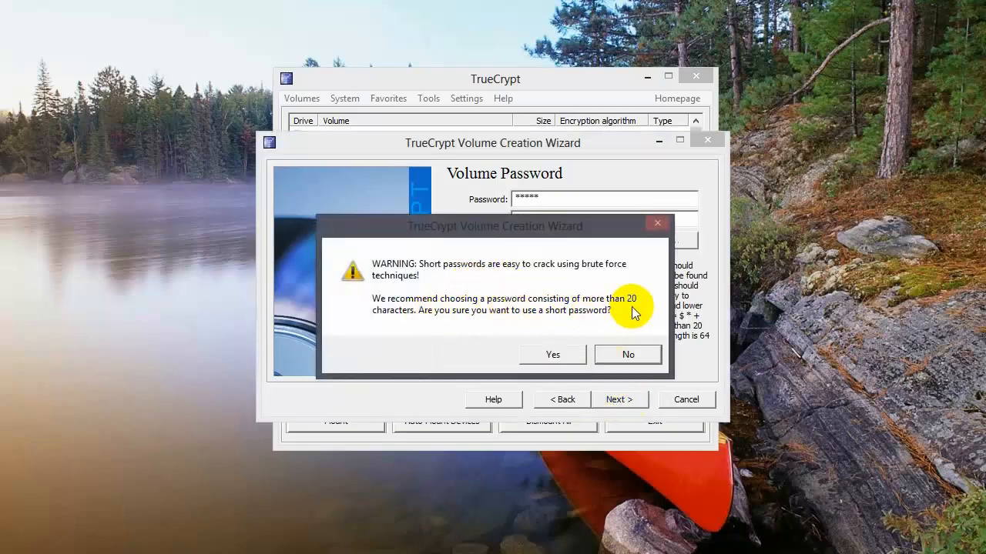
{"action": "left_click", "coordinate": [556, 352]}
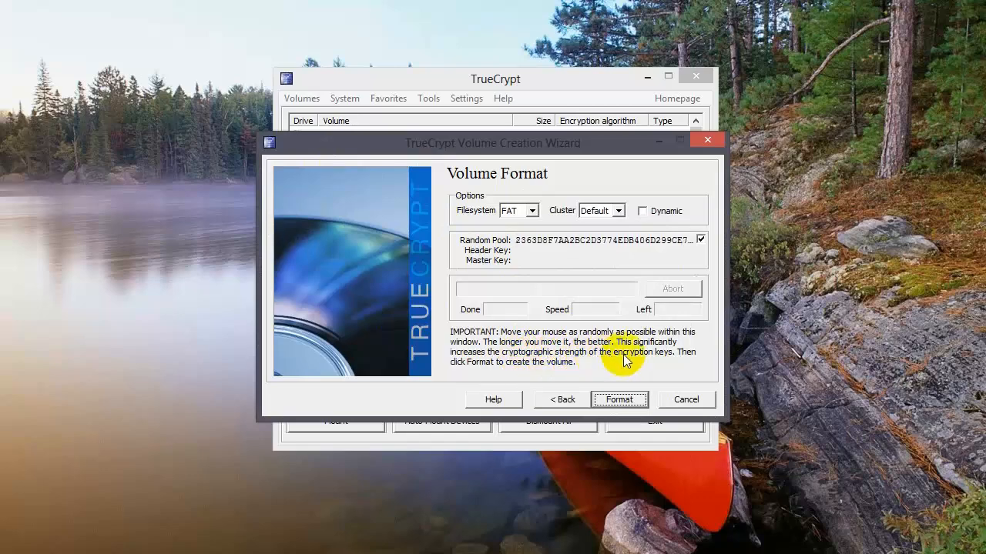
Format the volume with the FAT filesystem and default cluster size, and exit the Volume Creation Wizard
{"action": "left_click", "coordinate": [626, 401]}
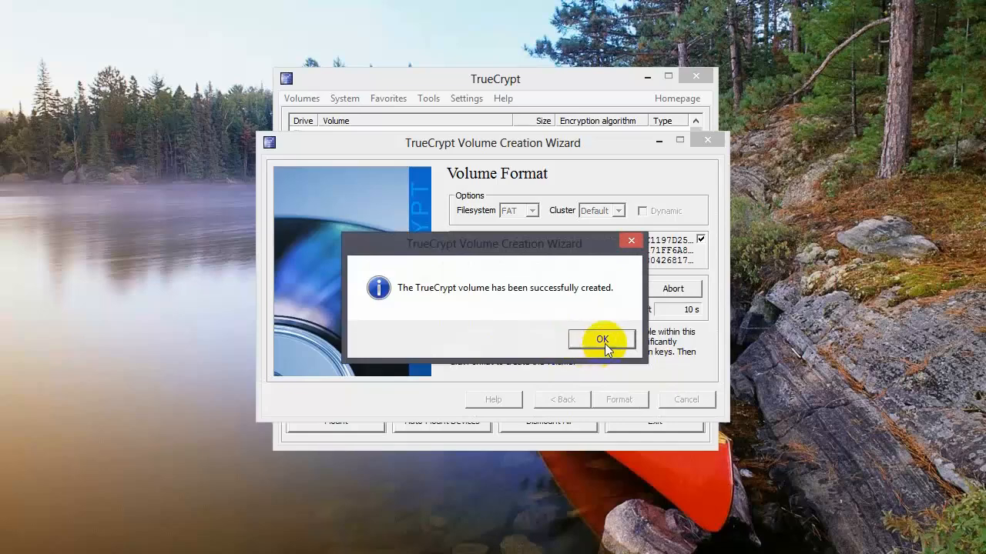
{"action": "left_click", "coordinate": [605, 342]}
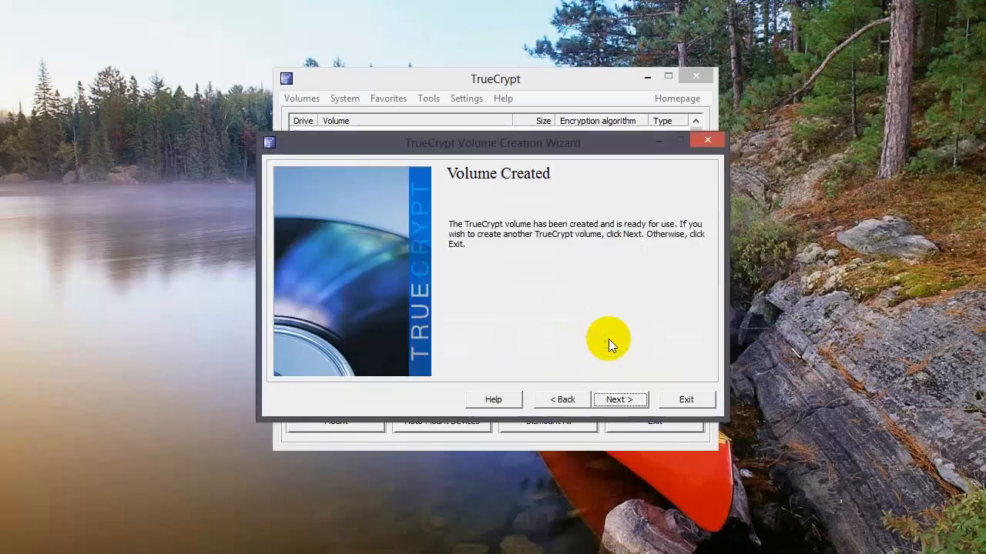
{"action": "left_click", "coordinate": [692, 400]}
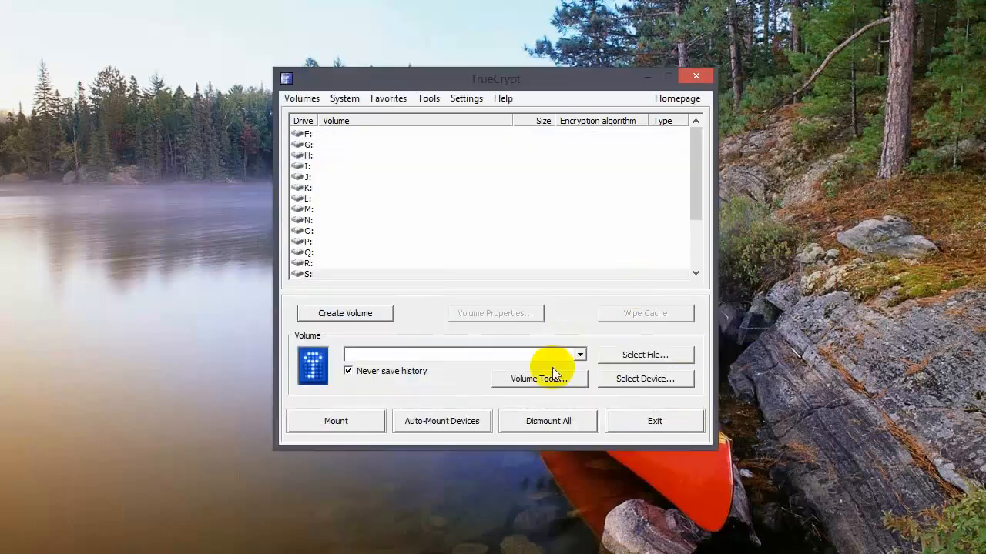
Switch to the securefiles folder on Local Disk 2 (D:) and check the pictures container file there
{"action": "mouse_move", "coordinate": [267, 552]}
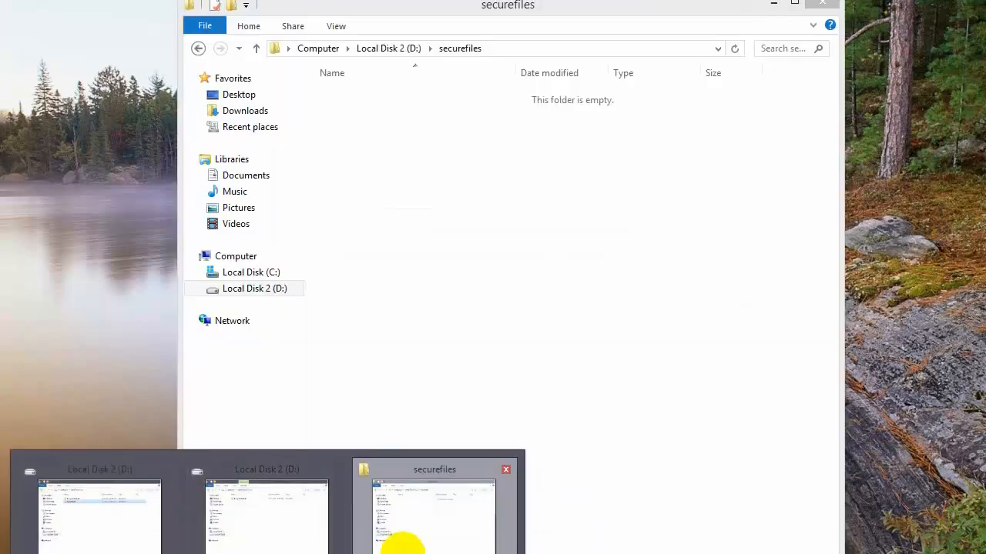
{"action": "left_click", "coordinate": [401, 543]}
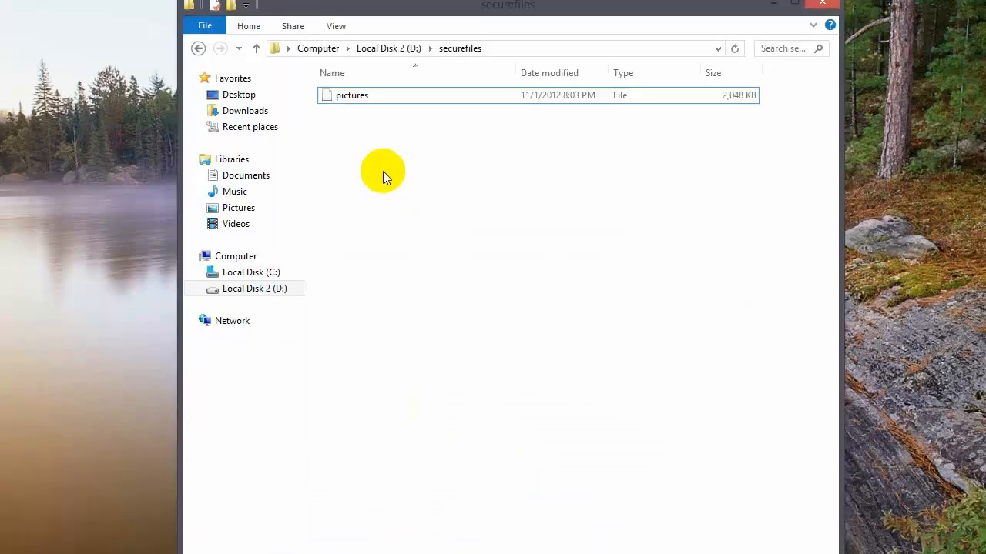
{"action": "left_click", "coordinate": [199, 49]}
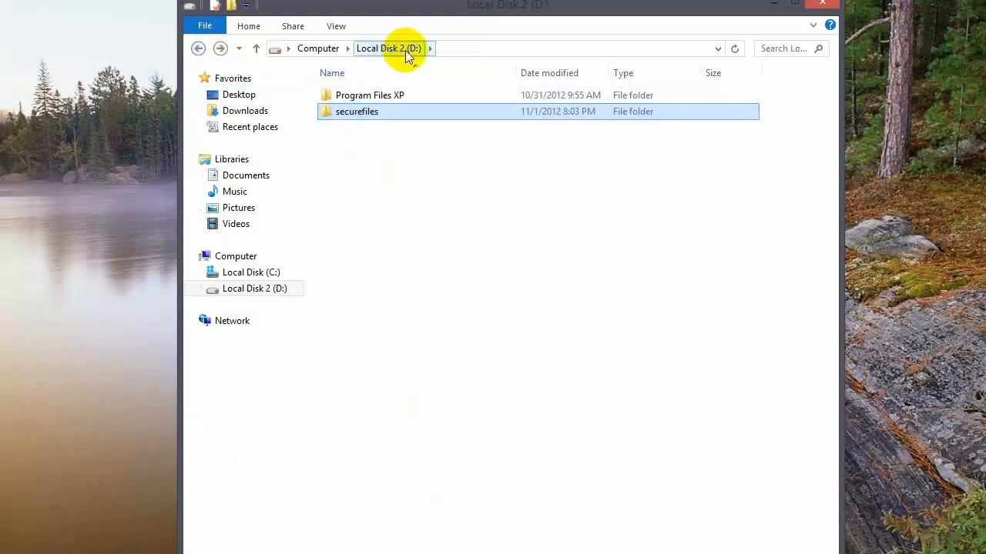
{"action": "left_click", "coordinate": [361, 113]}
{"action": "double_click", "coordinate": [361, 112]}
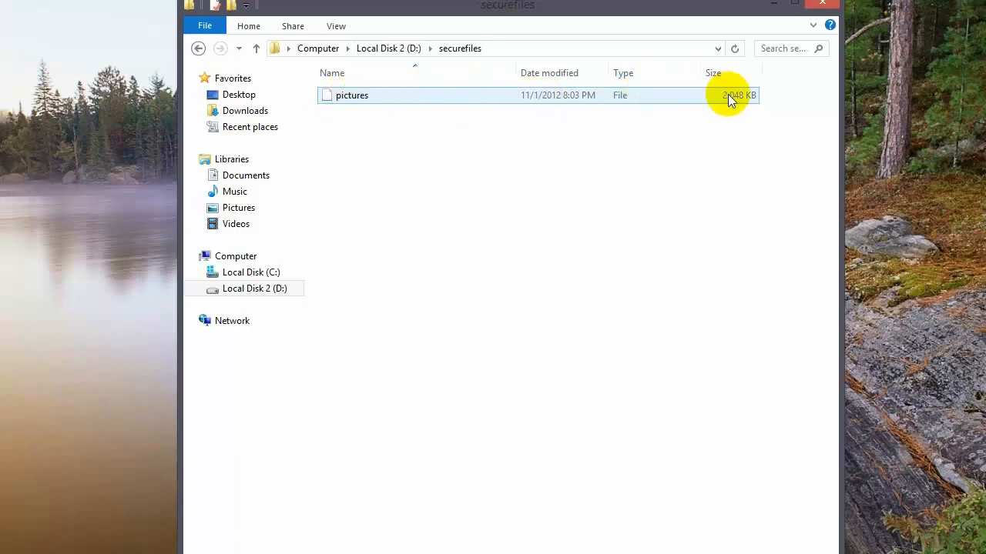
Open the pictures file from the securefiles folder with TrueCrypt
{"action": "double_click", "coordinate": [332, 98]}
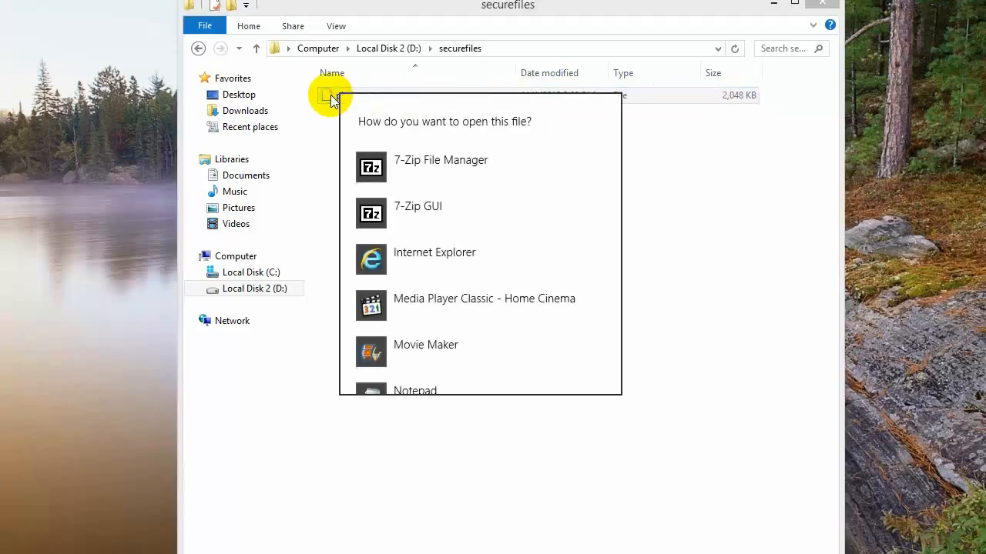
{"action": "scroll", "coordinate": [526, 266], "scroll_direction": "down", "scroll_amount": 6}
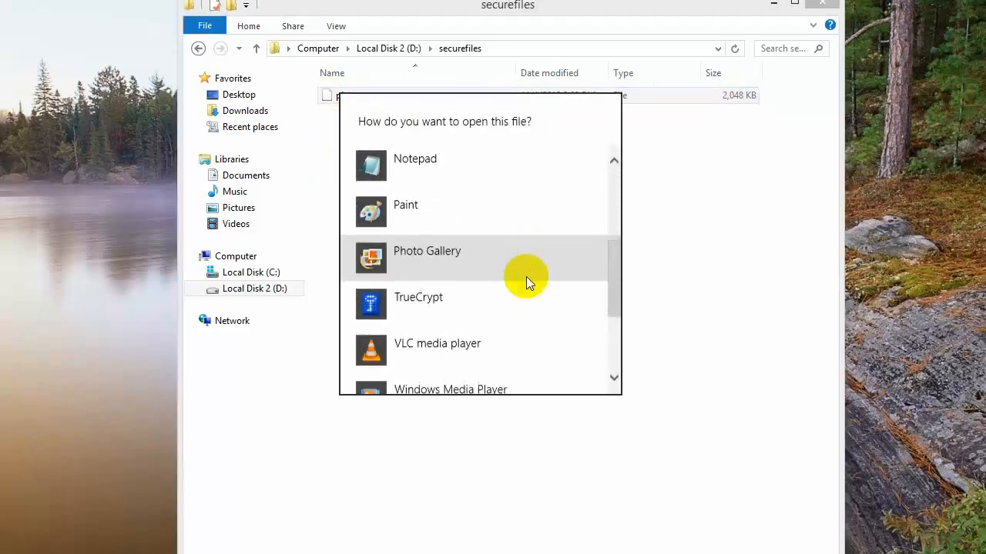
{"action": "scroll", "coordinate": [526, 277], "scroll_direction": "up", "scroll_amount": 2}
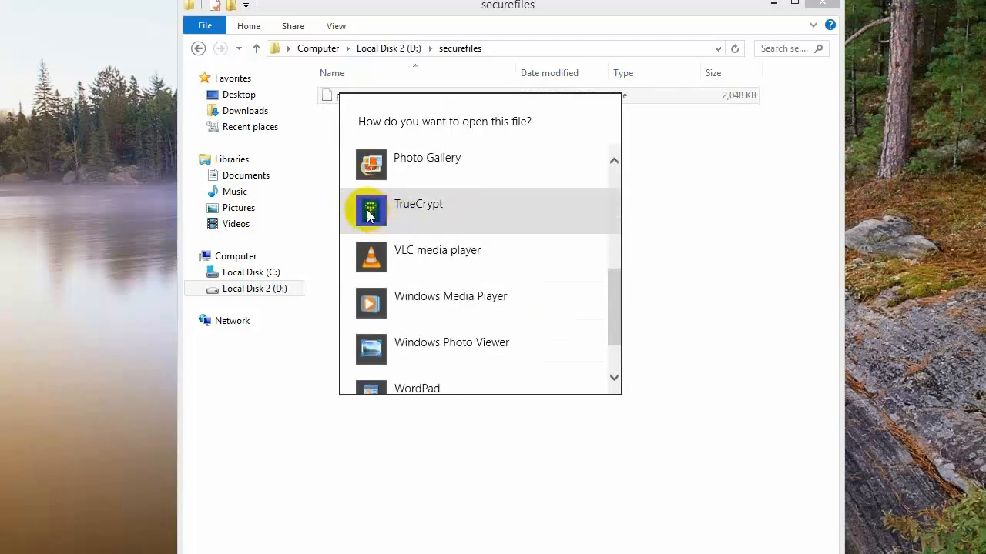
{"action": "left_click", "coordinate": [368, 214]}
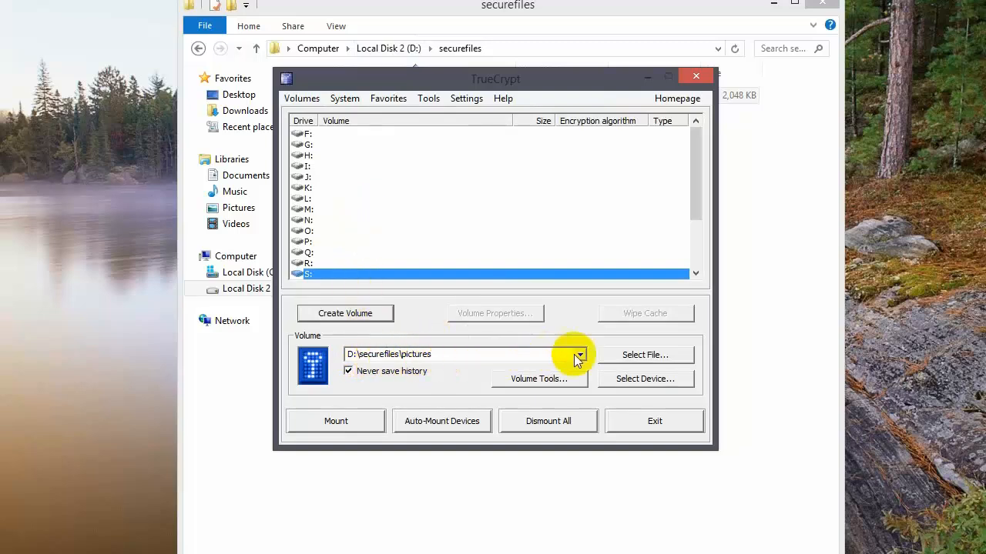
Mount the D:\securefiles\pictures container as drive S: by entering the volume password
{"action": "left_click", "coordinate": [341, 425]}
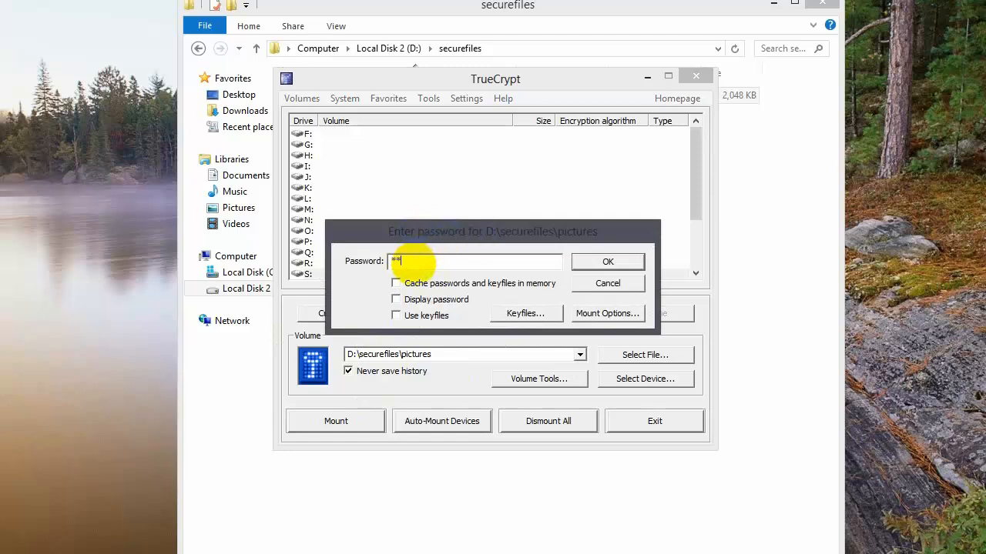
{"action": "type", "text": "****"}
{"action": "key", "text": "Return"}
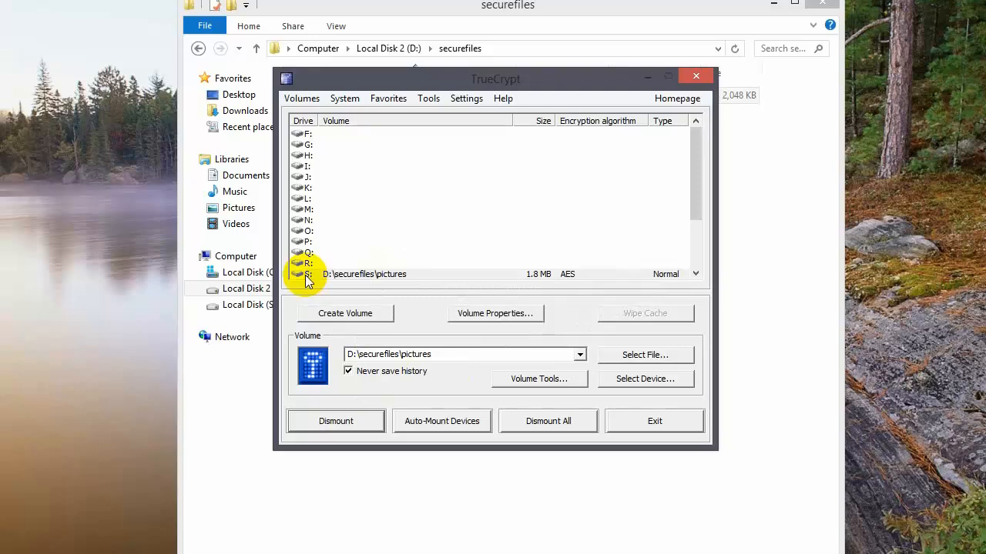
Open the mounted drive S: in File Explorer from the TrueCrypt drive list
{"action": "left_click", "coordinate": [348, 276]}
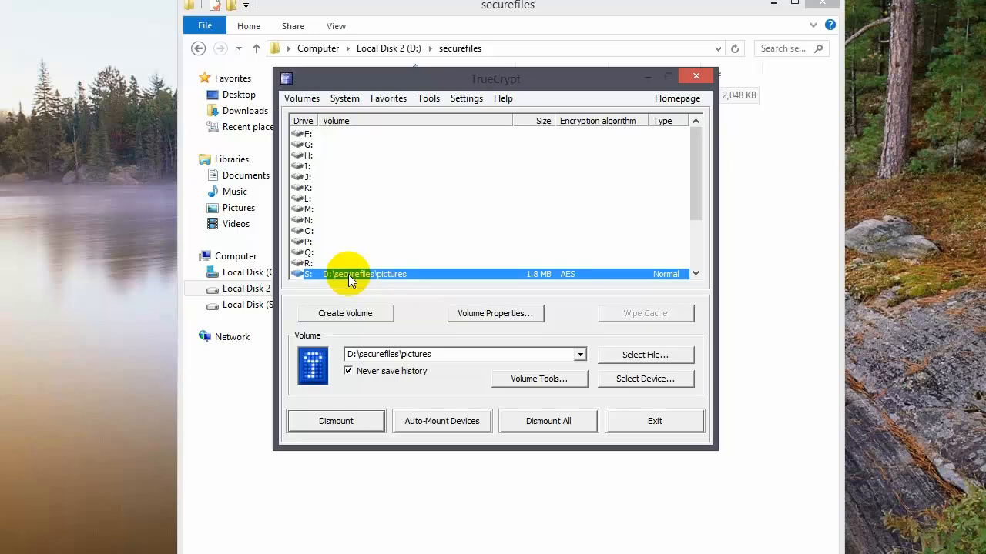
{"action": "double_click", "coordinate": [348, 274]}
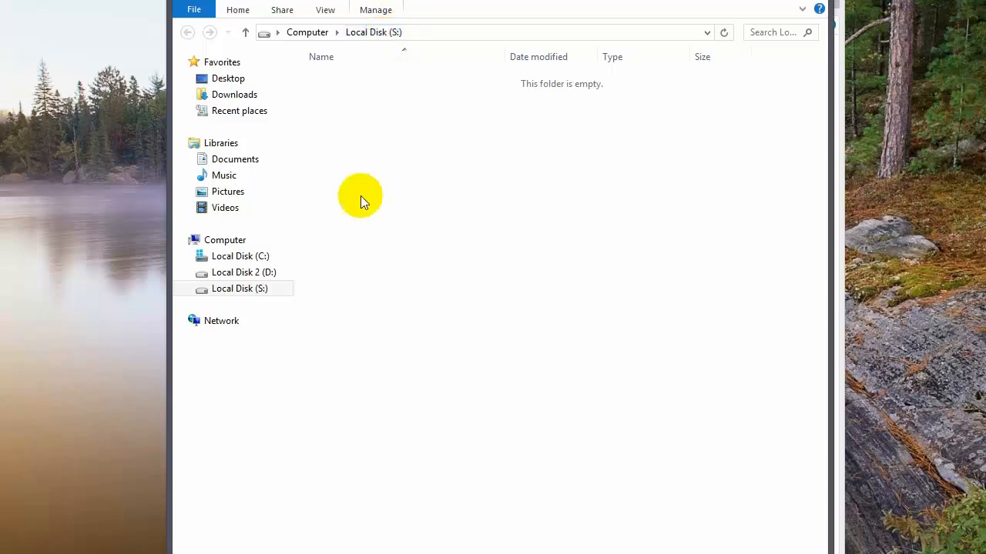
{"action": "left_click", "coordinate": [235, 291]}
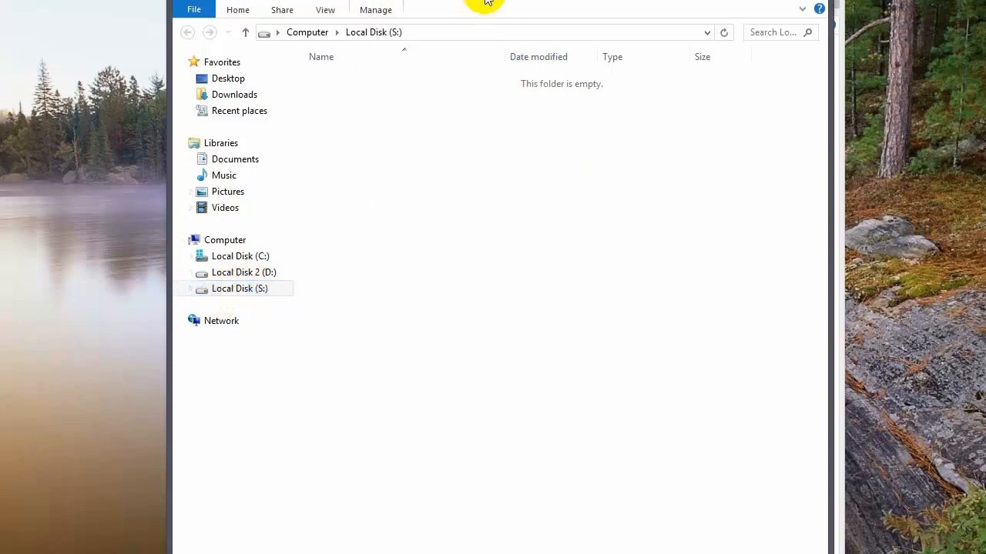
Place the Local Disk (S:) window beside a second Explorer window, and open Pictures > JCF > 4julio in the second one
{"action": "mouse_move", "coordinate": [486, 1]}
{"action": "left_mouse_down"}
{"action": "mouse_move", "coordinate": [551, 0]}
{"action": "mouse_move", "coordinate": [489, 0]}
{"action": "left_mouse_up"}
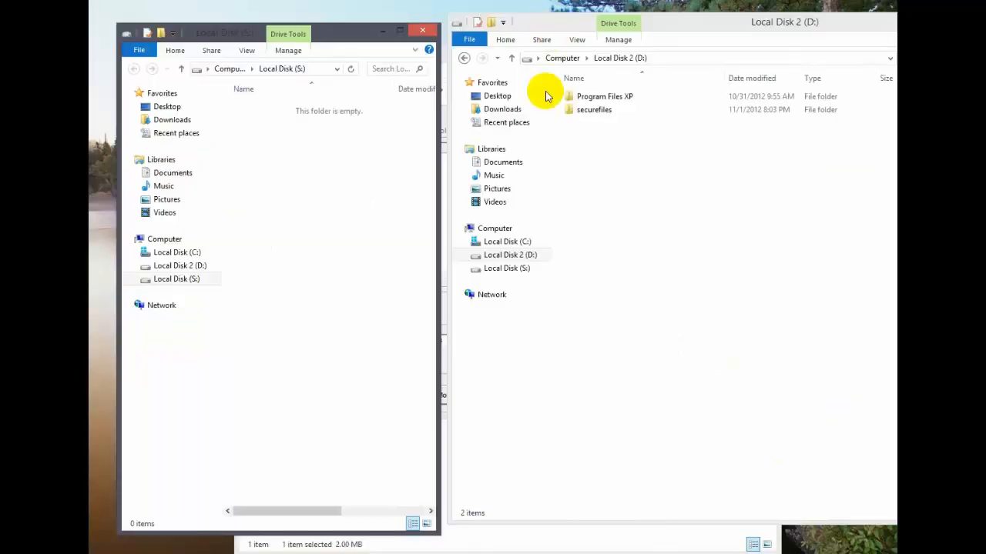
{"action": "left_click", "coordinate": [496, 189]}
{"action": "double_click", "coordinate": [594, 123]}
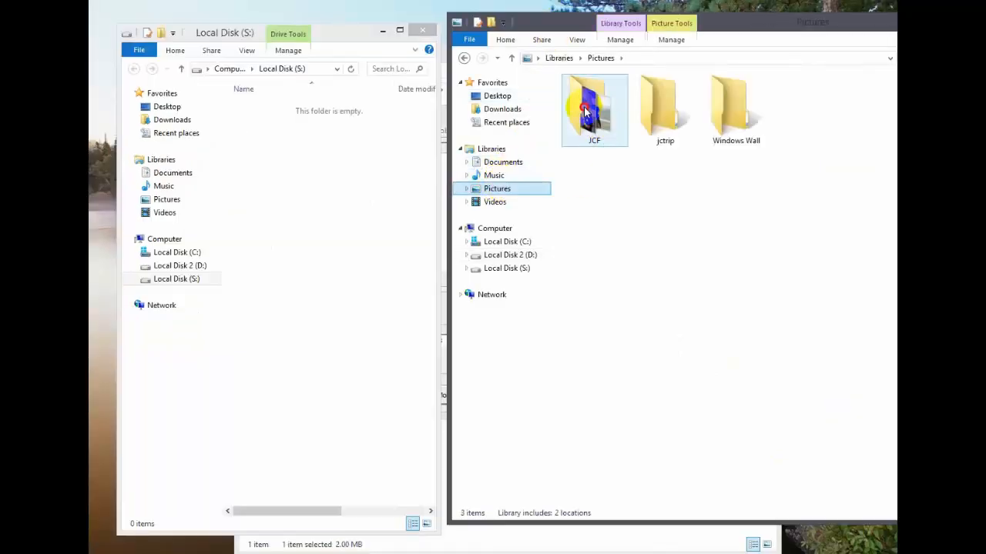
{"action": "double_click", "coordinate": [584, 109]}
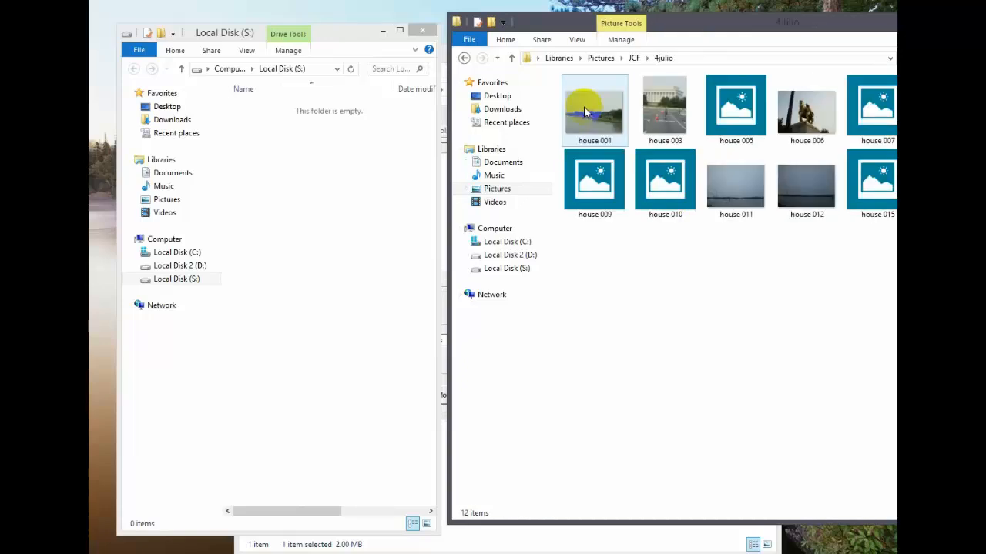
Copy the house 001 picture from the 4julio folder to Local Disk (S:), accepting the copy without its properties
{"action": "left_click", "coordinate": [591, 109]}
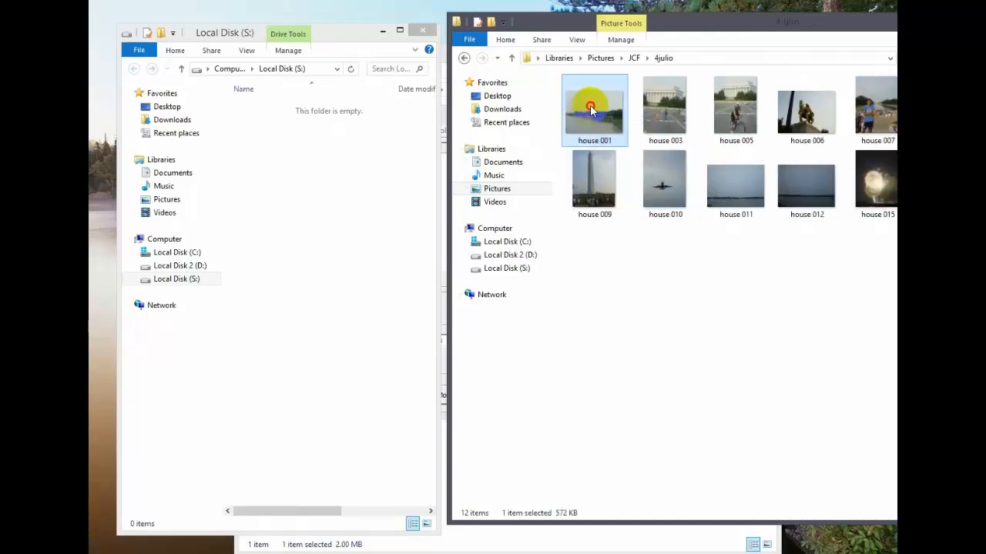
{"action": "left_click_drag", "start_coordinate": [590, 110], "coordinate": [332, 216]}
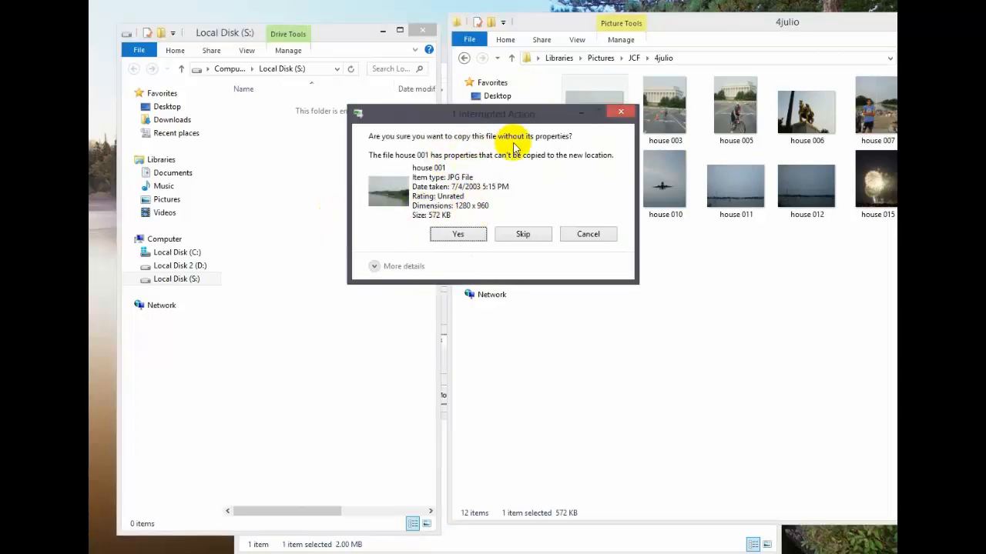
{"action": "left_click", "coordinate": [458, 235]}
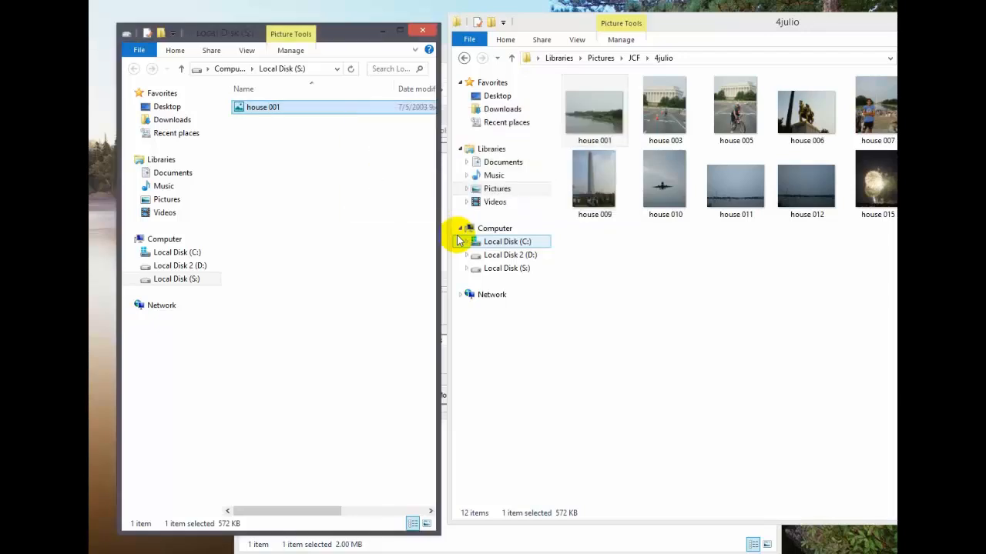
Close the 4julio folder window and move the Local Disk (S:) window over to the TrueCrypt window
{"action": "left_click_drag", "start_coordinate": [762, 24], "coordinate": [599, 40]}
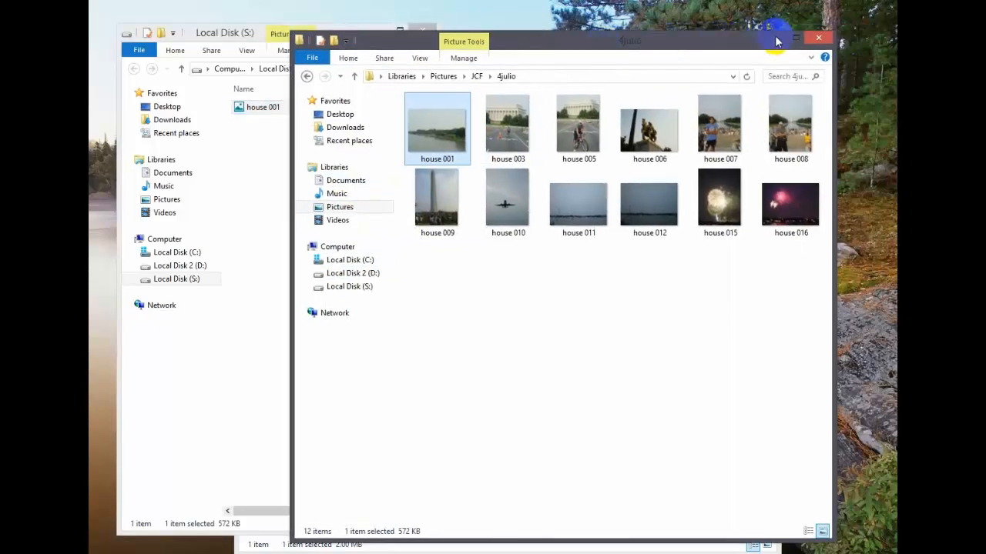
{"action": "left_click", "coordinate": [818, 38]}
{"action": "left_click_drag", "start_coordinate": [398, 26], "coordinate": [554, 32]}
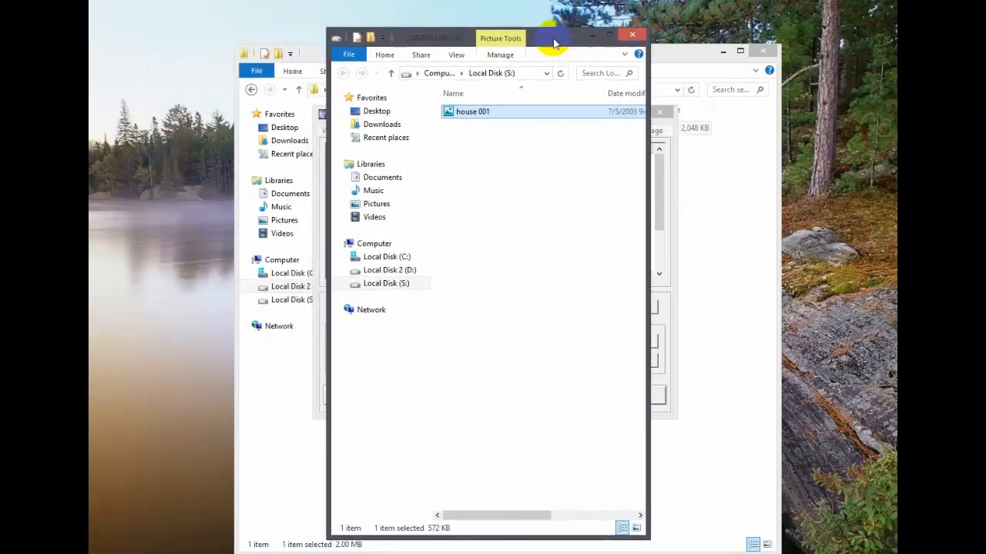
View the house 001 picture stored on Local Disk (S:), and close both the picture and the drive's window
{"action": "double_click", "coordinate": [452, 113]}
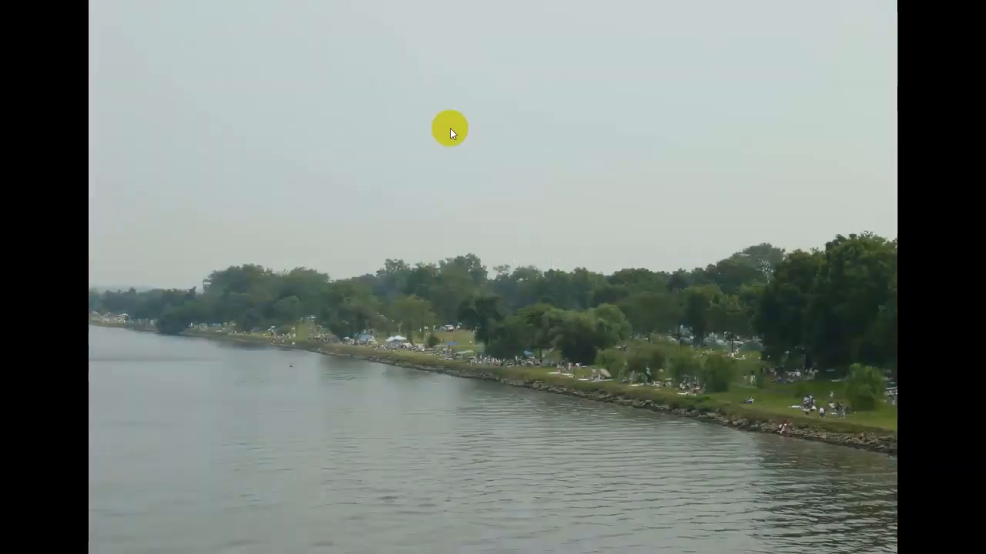
{"action": "key", "text": "alt+F4"}
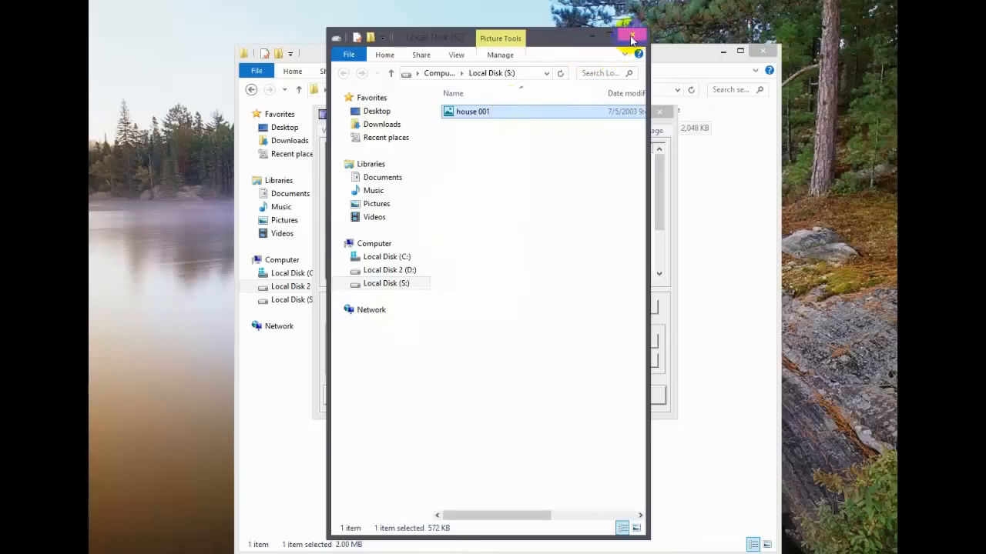
{"action": "left_click", "coordinate": [630, 36]}
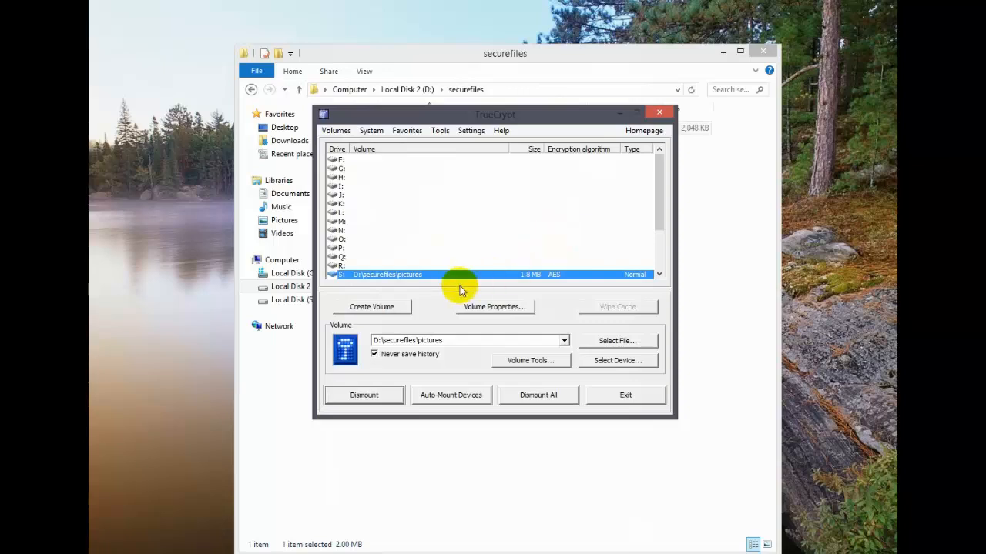
Dismount all mounted TrueCrypt volumes and exit TrueCrypt
{"action": "left_click", "coordinate": [531, 395]}
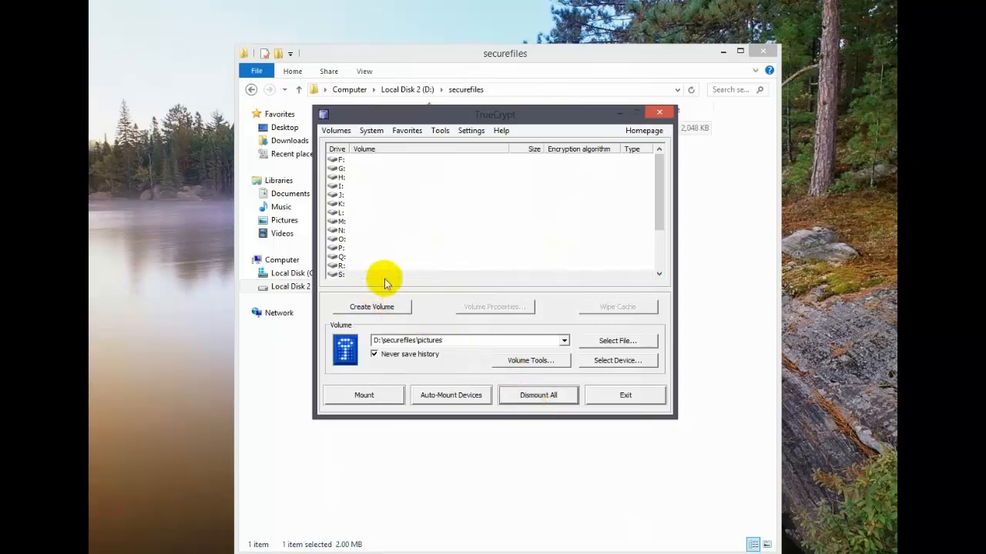
{"action": "left_click_drag", "start_coordinate": [657, 211], "coordinate": [656, 224]}
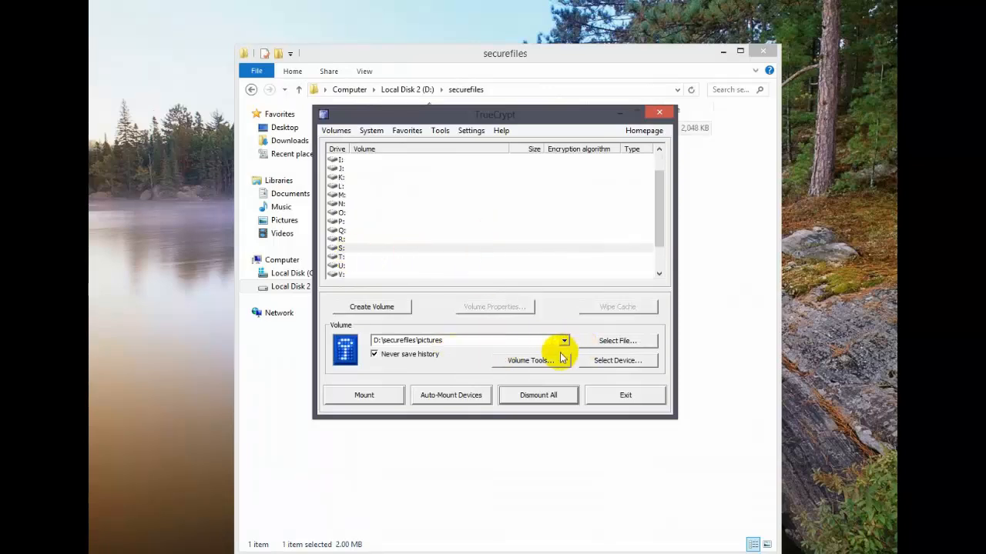
{"action": "left_click", "coordinate": [624, 397]}
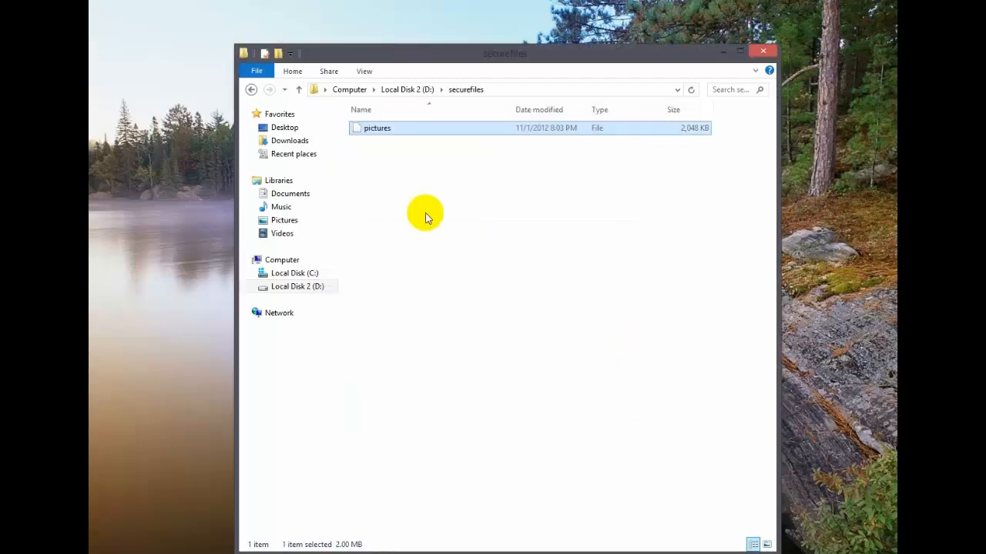